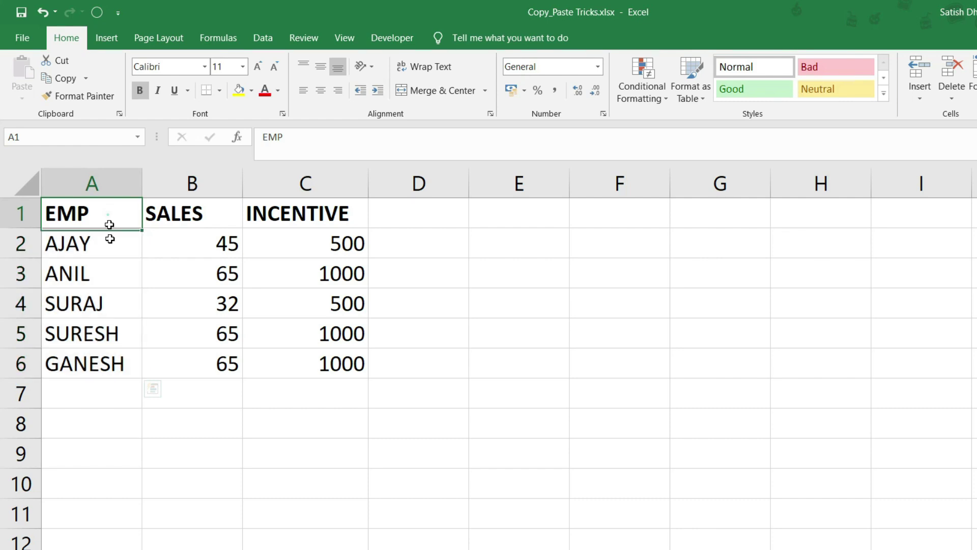
Copy the employee names in A2:A6 and paste them transposed across row 1 starting at E1
{"action": "left_click_drag", "start_coordinate": [108, 236], "coordinate": [127, 357]}
{"action": "key", "text": "ctrl+c"}
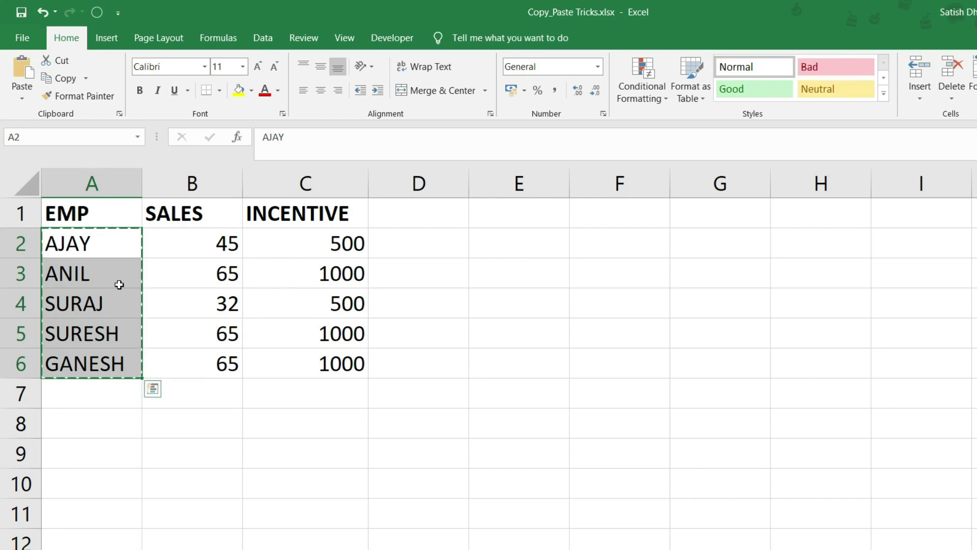
{"action": "left_click", "coordinate": [507, 213]}
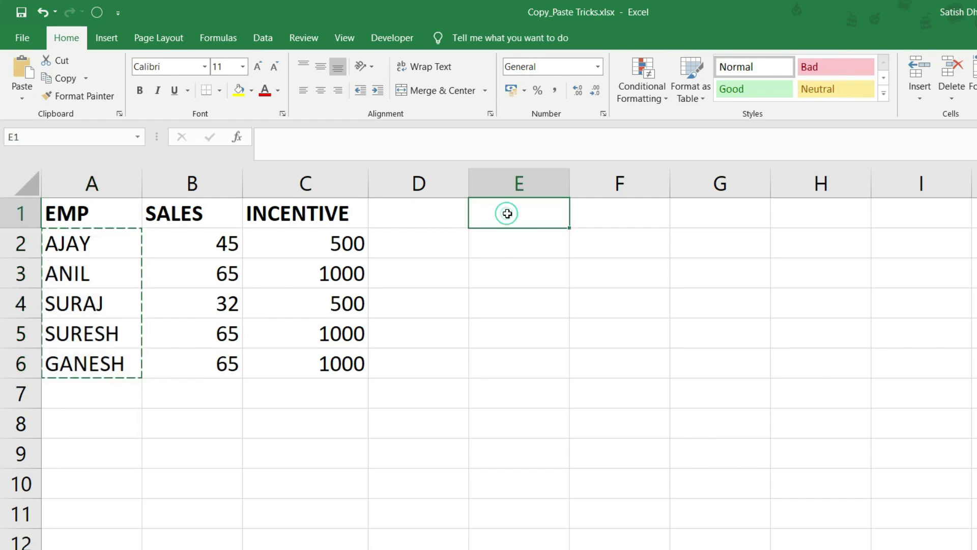
{"action": "left_click", "coordinate": [21, 98]}
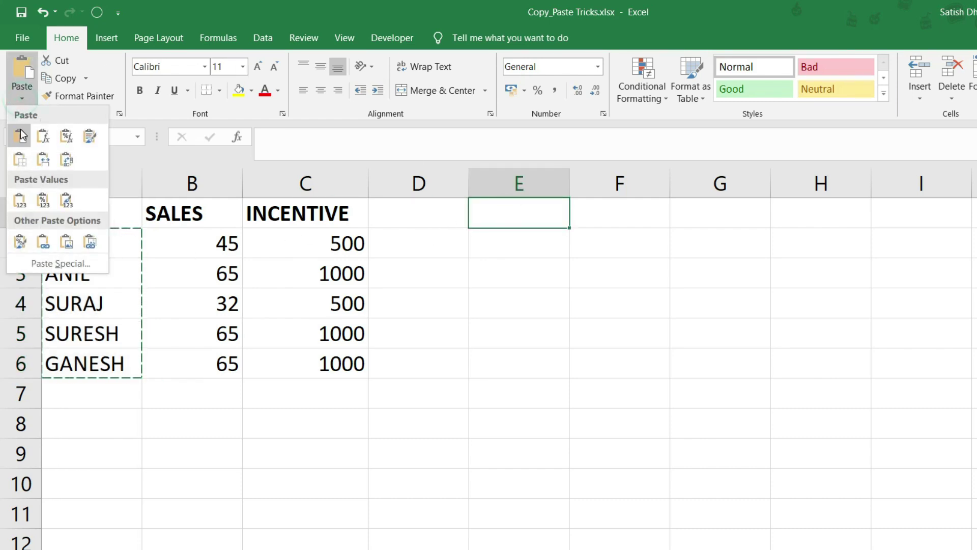
{"action": "left_click", "coordinate": [63, 164]}
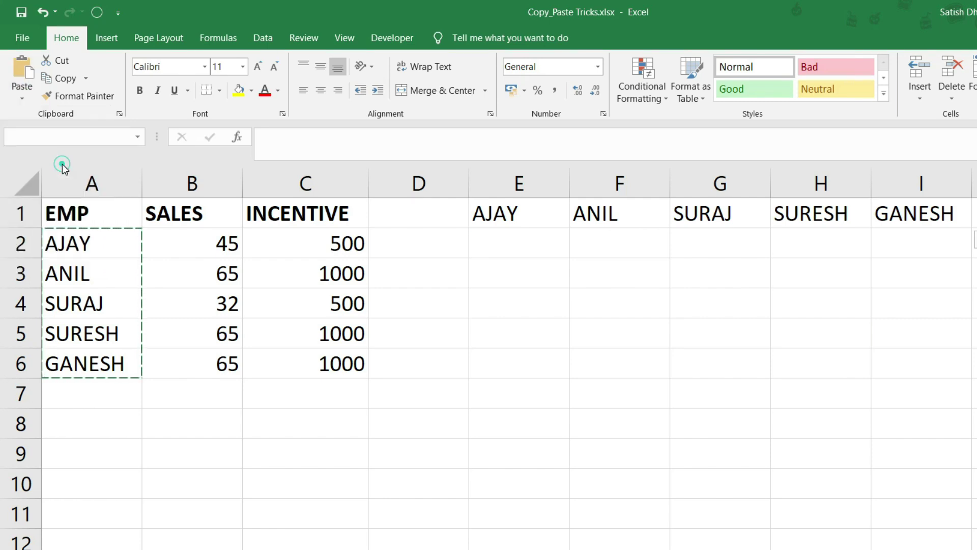
Try pasting the INCENTIVE formulas from C2:C6 transposed at E2, and check the source formula in C2
{"action": "left_click_drag", "start_coordinate": [303, 244], "coordinate": [317, 356]}
{"action": "key", "text": "ctrl+c"}
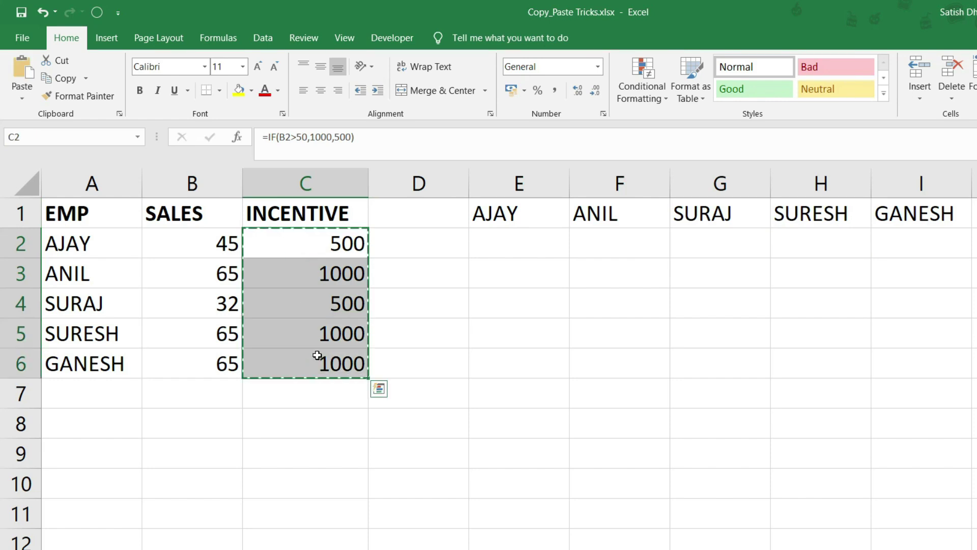
{"action": "left_click", "coordinate": [538, 240]}
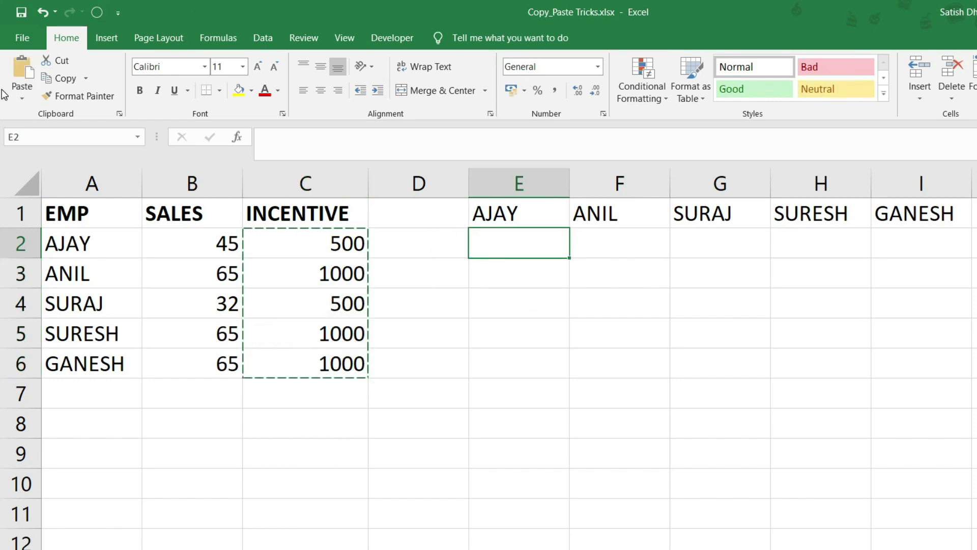
{"action": "left_click", "coordinate": [22, 97]}
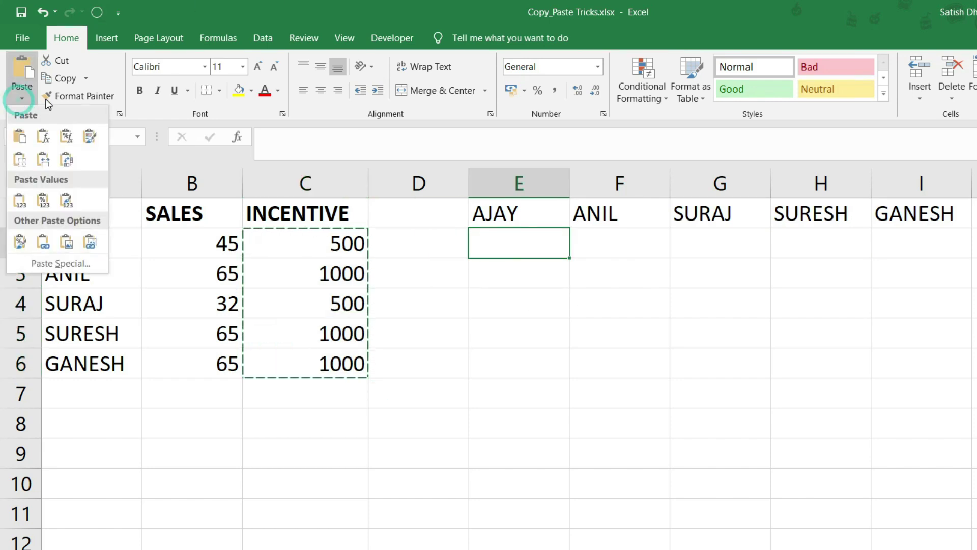
{"action": "left_click", "coordinate": [67, 160]}
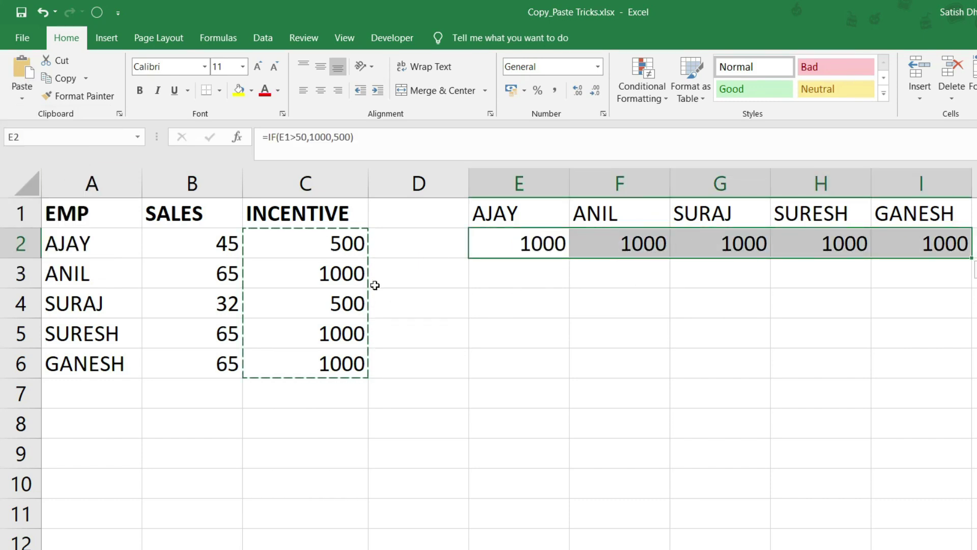
{"action": "double_click", "coordinate": [332, 247]}
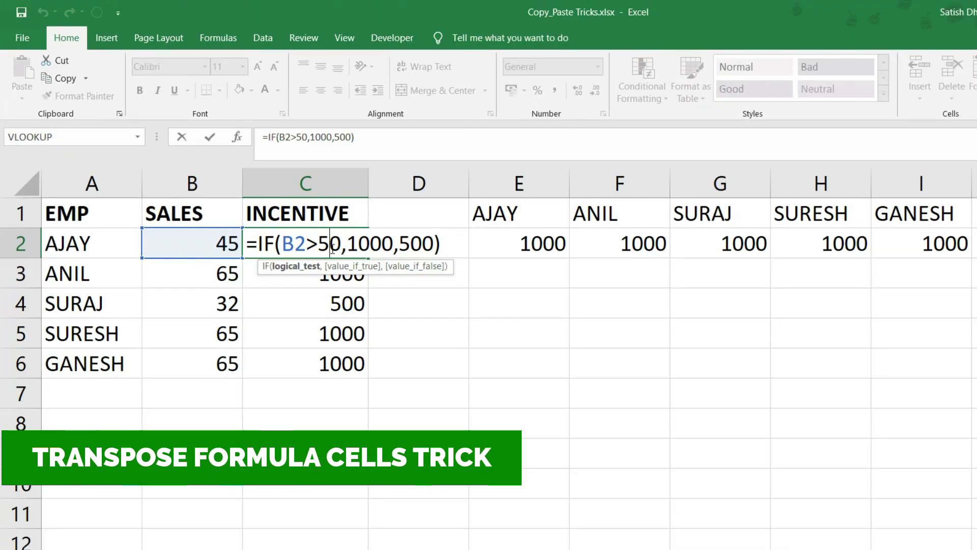
{"action": "key", "text": "Escape"}
{"action": "left_click_drag", "start_coordinate": [541, 253], "coordinate": [908, 240]}
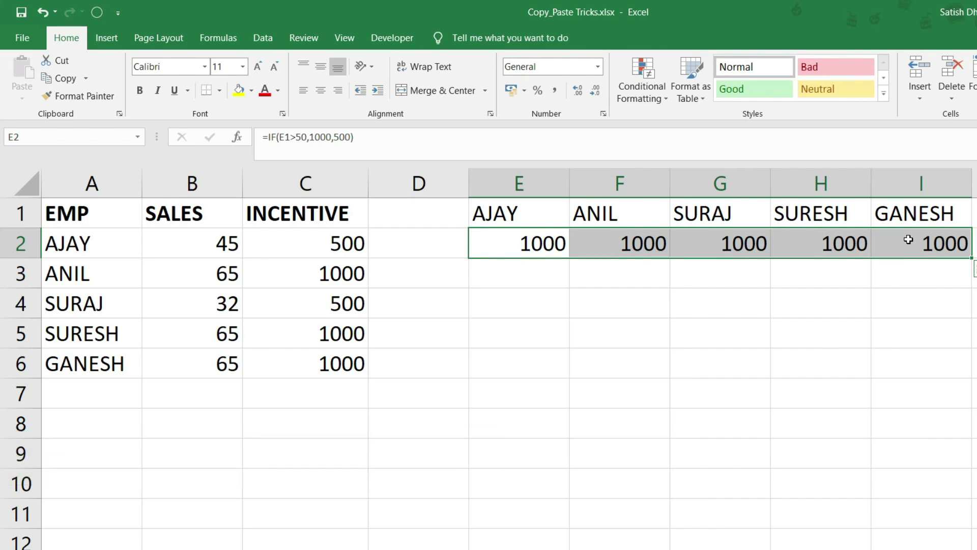
{"action": "left_click", "coordinate": [416, 292]}
Copy the incentives in C2:C6 and paste them as links into the adjacent column starting at D2
{"action": "left_click_drag", "start_coordinate": [327, 246], "coordinate": [341, 353]}
{"action": "key", "text": "ctrl+c"}
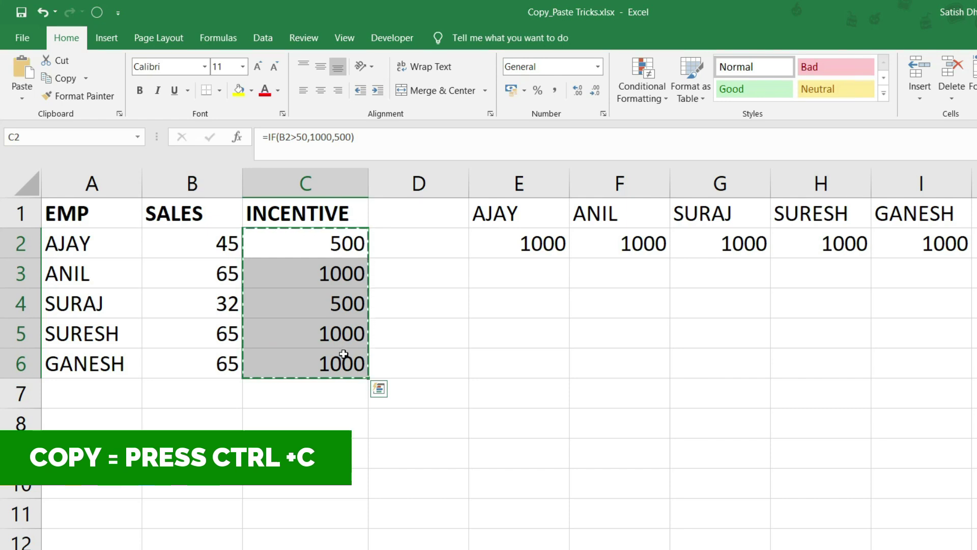
{"action": "left_click", "coordinate": [425, 246]}
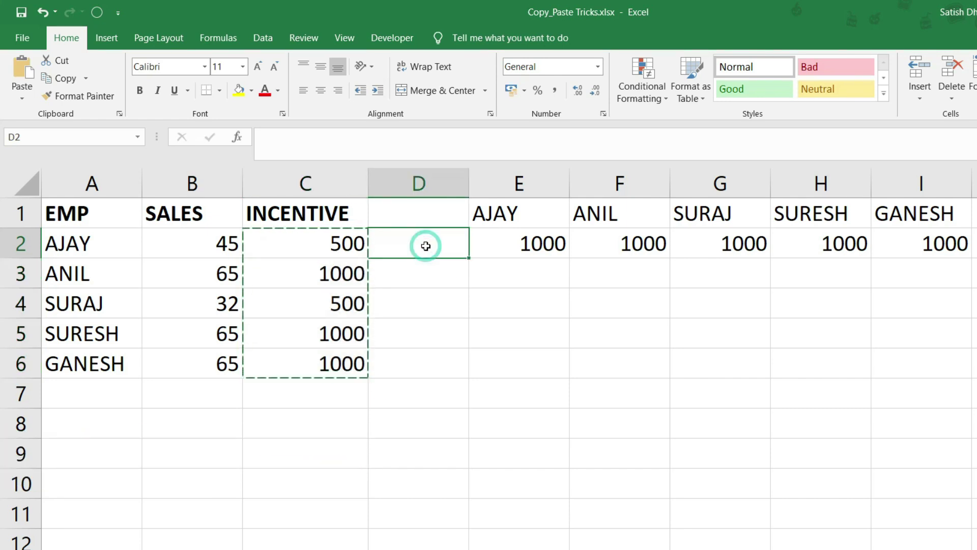
{"action": "right_click", "coordinate": [427, 247]}
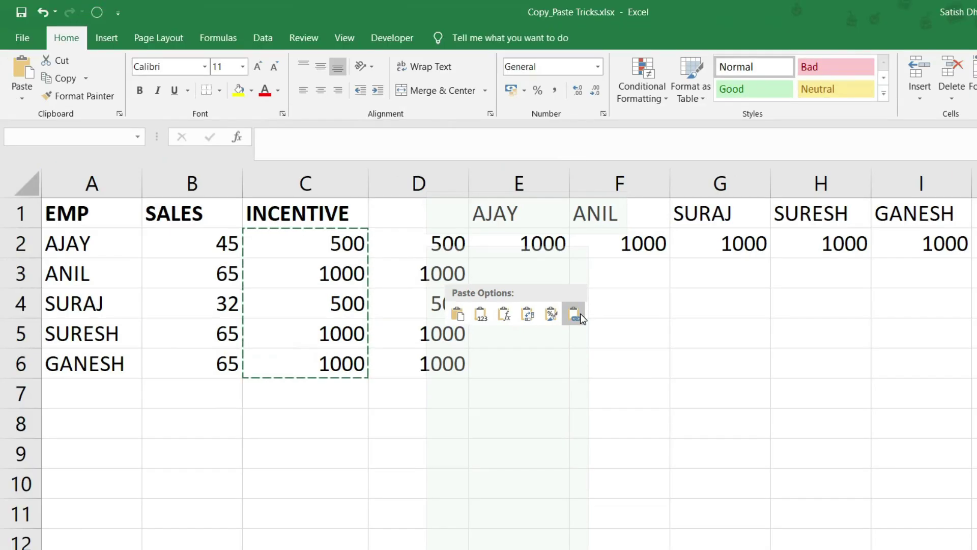
{"action": "left_click", "coordinate": [580, 314]}
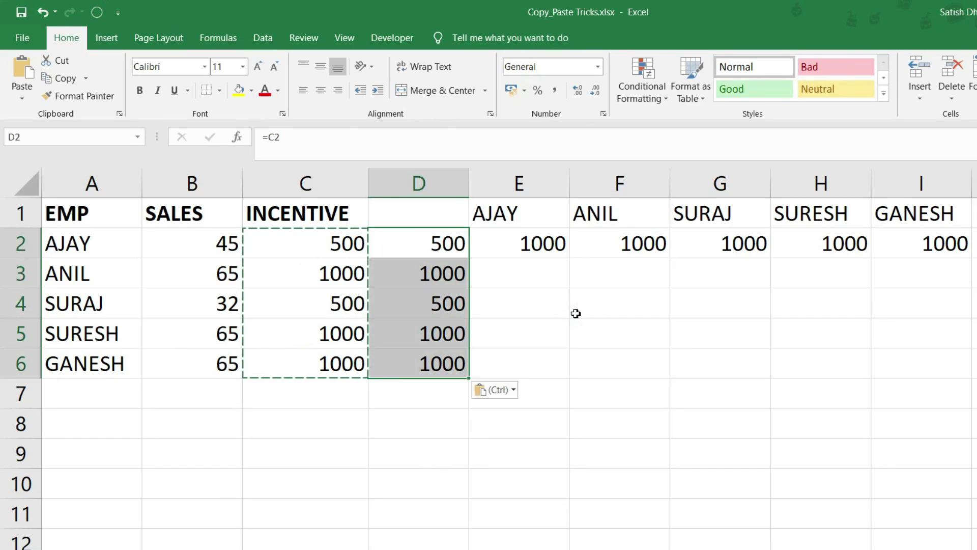
{"action": "key", "text": "Escape"}
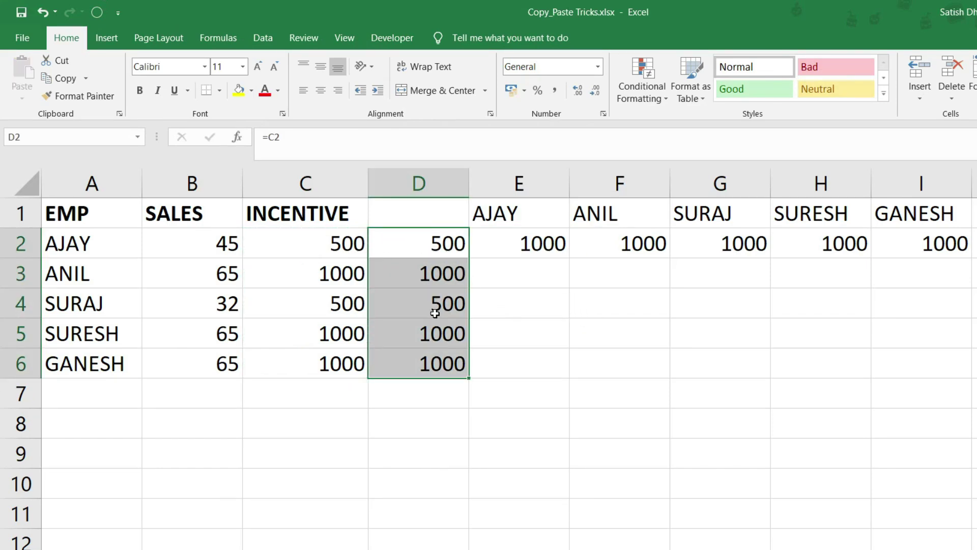
Replace every "=" with "A=" in the linked cells D2:D6 to turn them into text
{"action": "key", "text": "ctrl+h"}
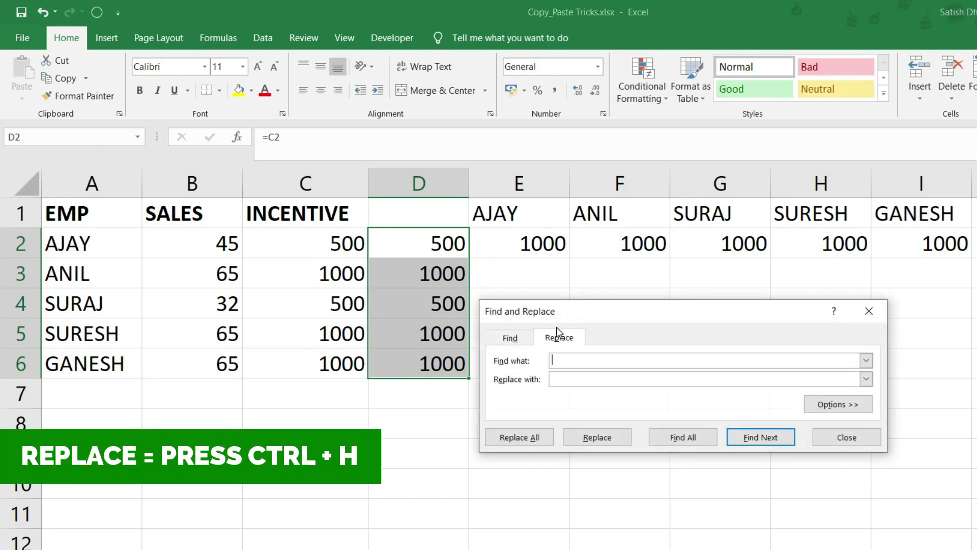
{"action": "left_click_drag", "start_coordinate": [556, 307], "coordinate": [554, 280]}
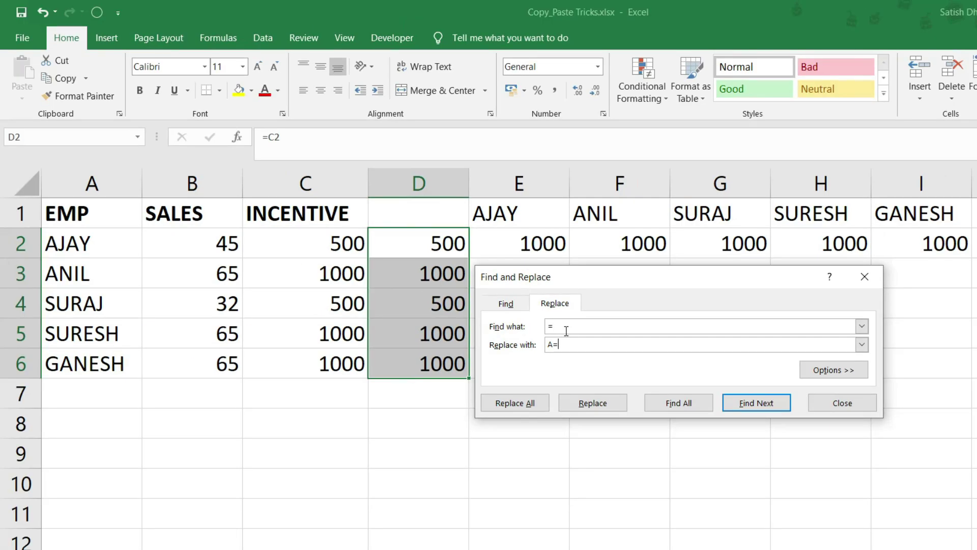
{"action": "left_click", "coordinate": [530, 403]}
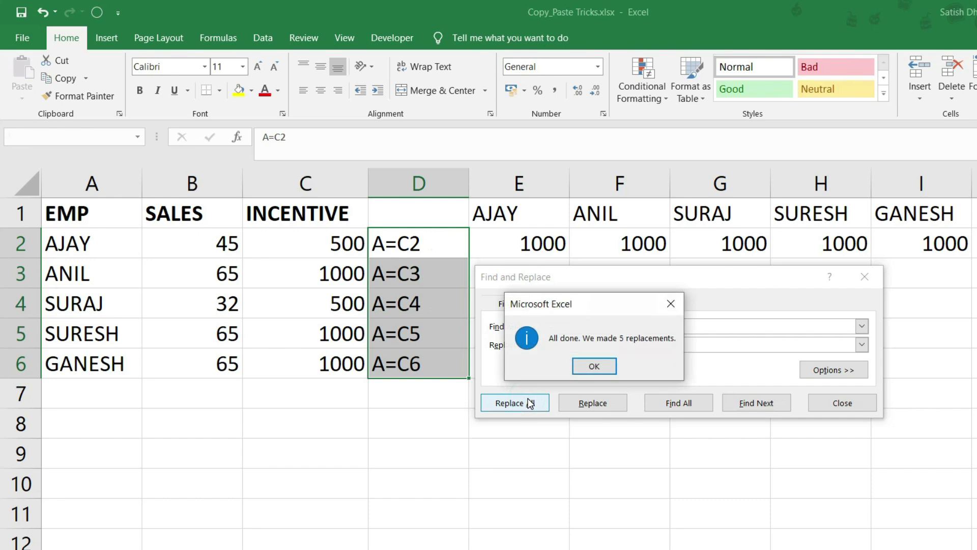
{"action": "left_click", "coordinate": [594, 366]}
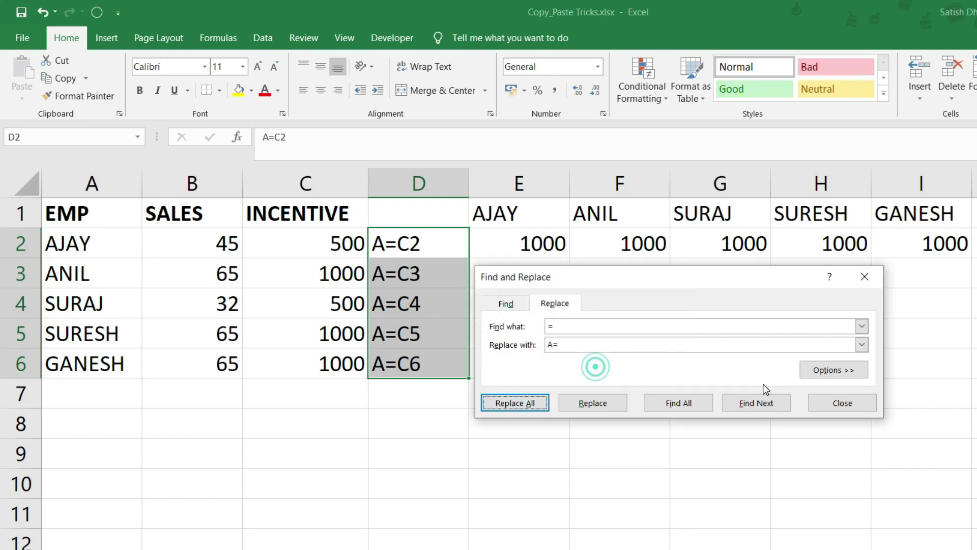
{"action": "key", "text": "Escape"}
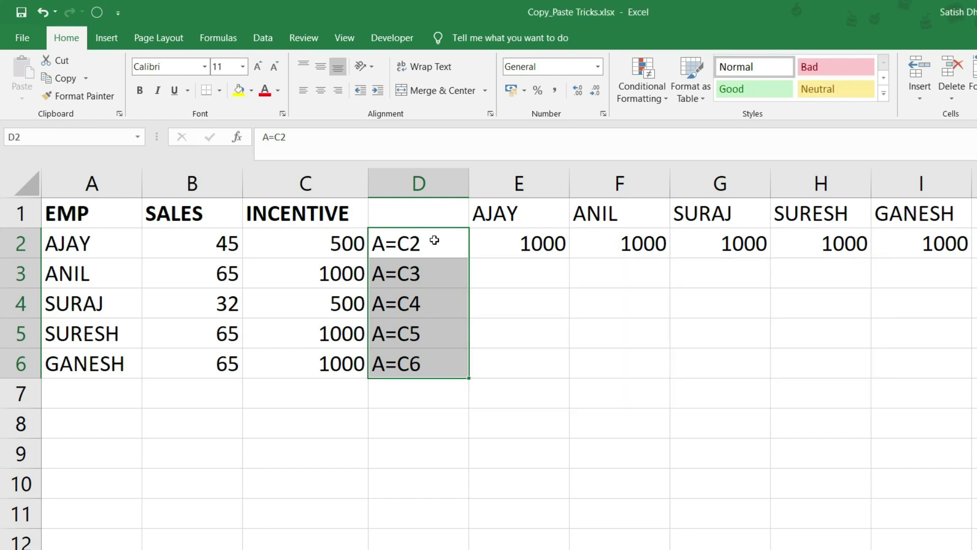
Clear E2:I2, copy the text references in D2:D6 and paste them transposed starting at E2
{"action": "left_click", "coordinate": [472, 251]}
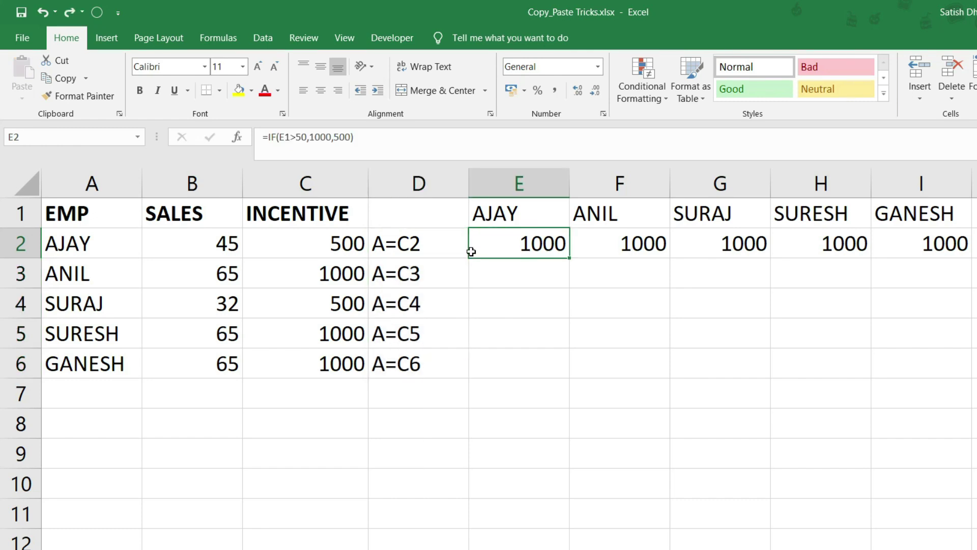
{"action": "left_click_drag", "start_coordinate": [481, 249], "coordinate": [892, 236]}
{"action": "key", "text": "Delete"}
{"action": "left_click_drag", "start_coordinate": [398, 258], "coordinate": [422, 360]}
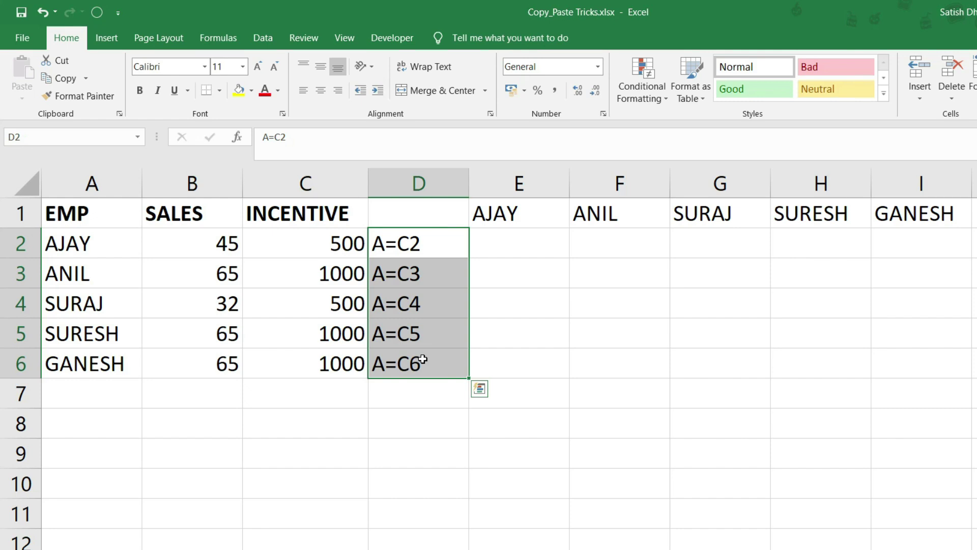
{"action": "key", "text": "ctrl+c"}
{"action": "left_click", "coordinate": [533, 235]}
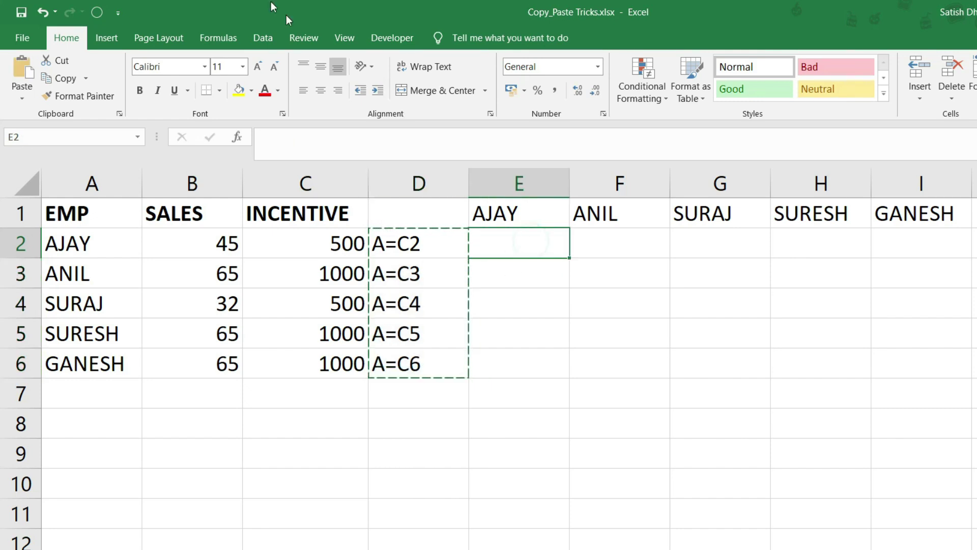
{"action": "left_click", "coordinate": [17, 105]}
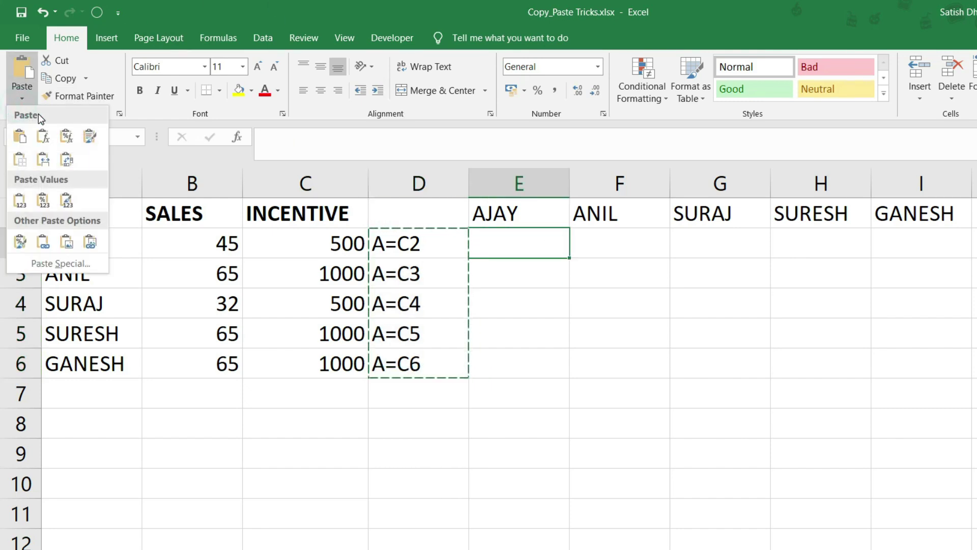
{"action": "left_click", "coordinate": [65, 162]}
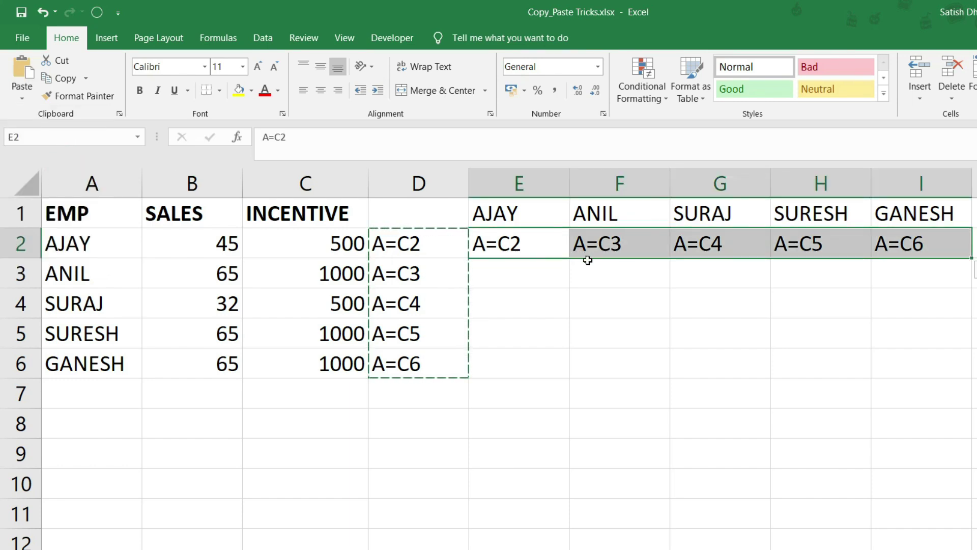
Replace every "A=" with "=" in E2:I2 to turn the transposed text back into formulas
{"action": "left_click_drag", "start_coordinate": [552, 244], "coordinate": [902, 230]}
{"action": "key", "text": "ctrl+h"}
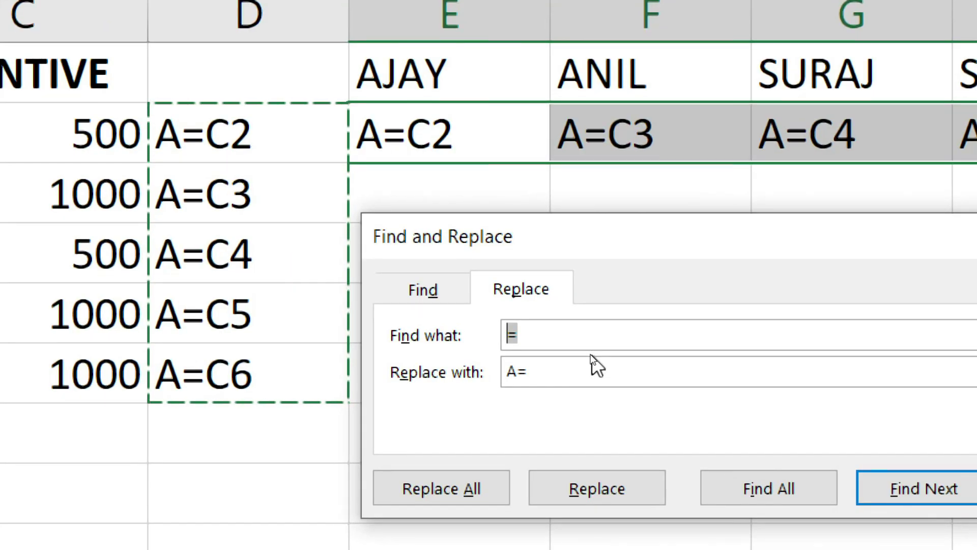
{"action": "key", "text": "BackSpace"}
{"action": "type", "text": "A="}
{"action": "key", "text": "Tab"}
{"action": "type", "text": "="}
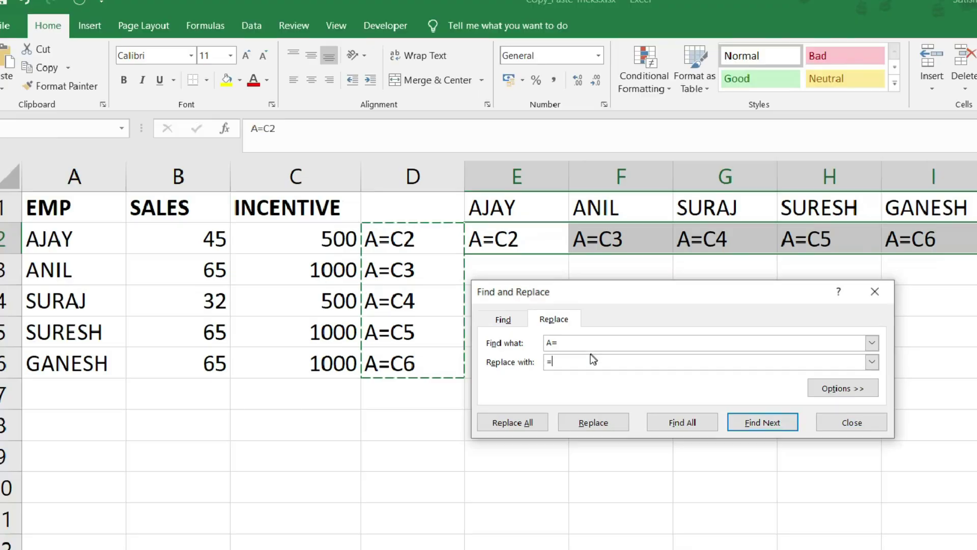
{"action": "left_click", "coordinate": [544, 427]}
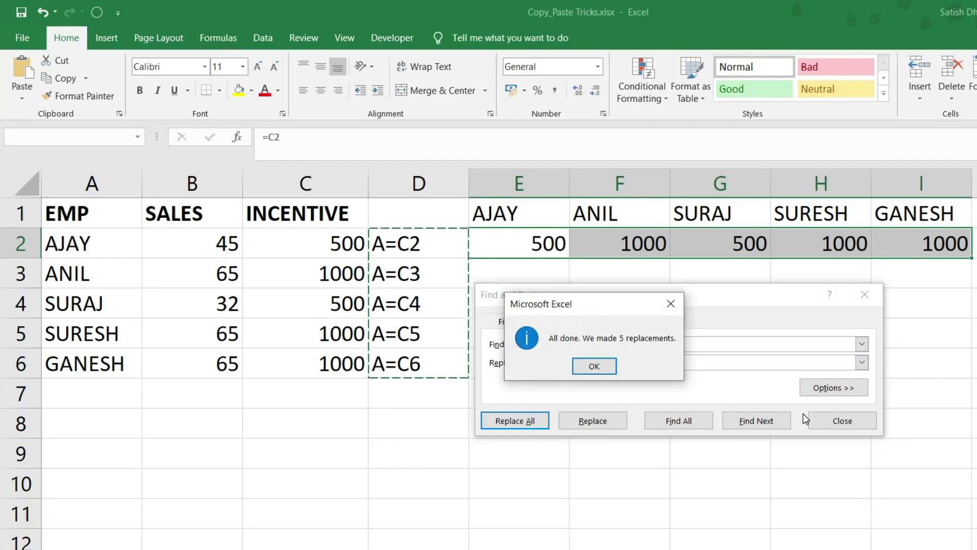
{"action": "left_click", "coordinate": [605, 367]}
{"action": "left_click", "coordinate": [839, 421]}
{"action": "key", "text": "Escape"}
{"action": "left_click_drag", "start_coordinate": [546, 244], "coordinate": [913, 243]}
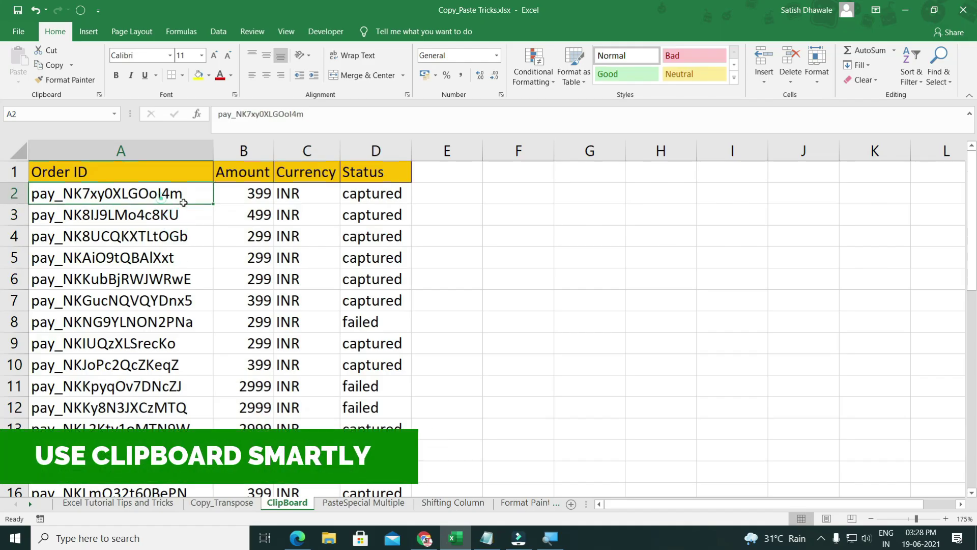
Look through the order records on the ClipBoard sheet down to the last row
{"action": "left_click_drag", "start_coordinate": [183, 202], "coordinate": [374, 437]}
{"action": "left_click", "coordinate": [262, 325]}
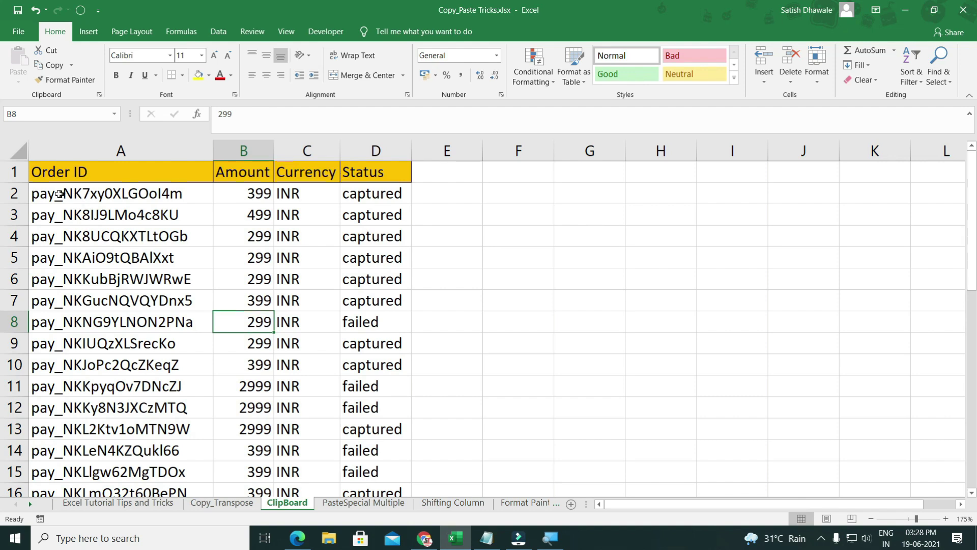
{"action": "left_click_drag", "start_coordinate": [45, 194], "coordinate": [379, 301]}
{"action": "scroll", "coordinate": [186, 380], "scroll_direction": "down", "scroll_amount": 8}
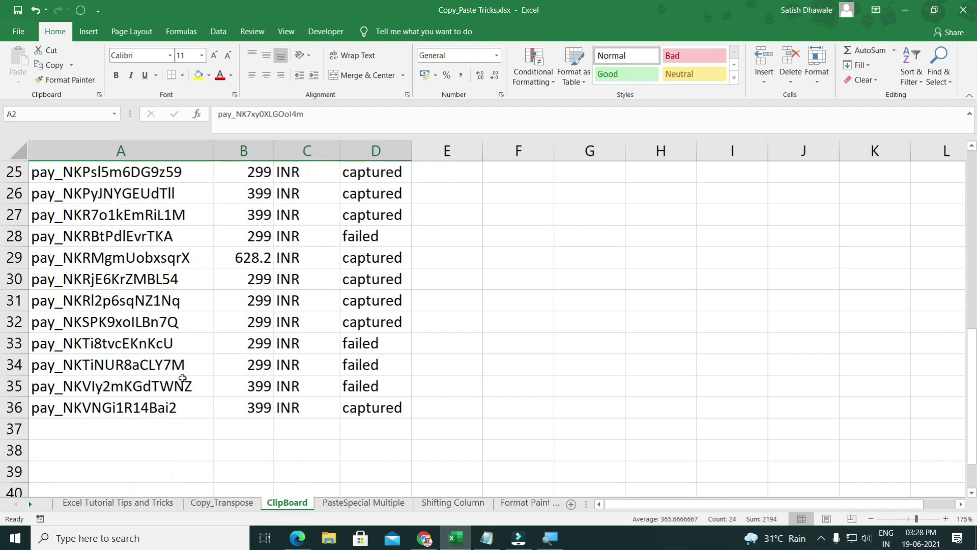
{"action": "scroll", "coordinate": [186, 380], "scroll_direction": "up", "scroll_amount": 8}
{"action": "left_click", "coordinate": [182, 321]}
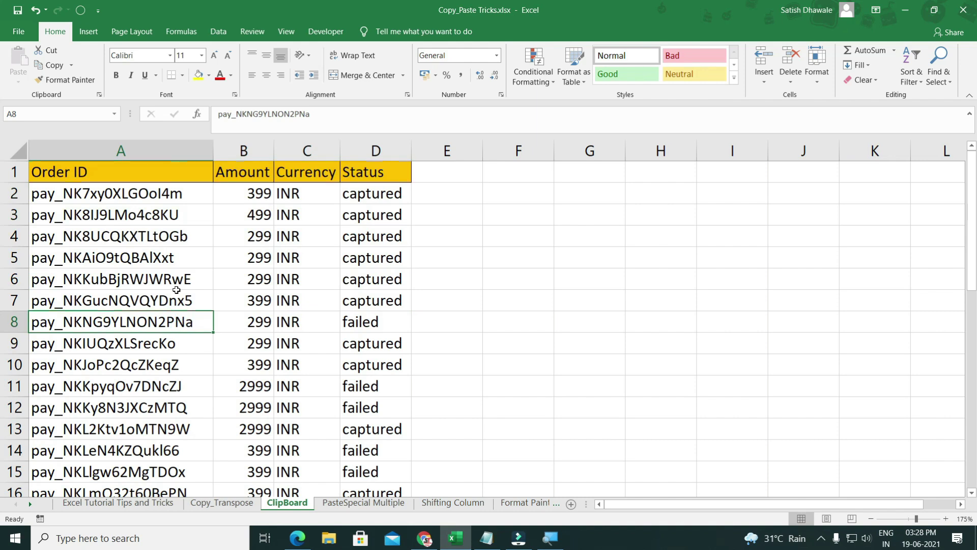
Show the Office Clipboard and copy the order rows A2:D6 to collect them as an item
{"action": "left_click", "coordinate": [137, 194]}
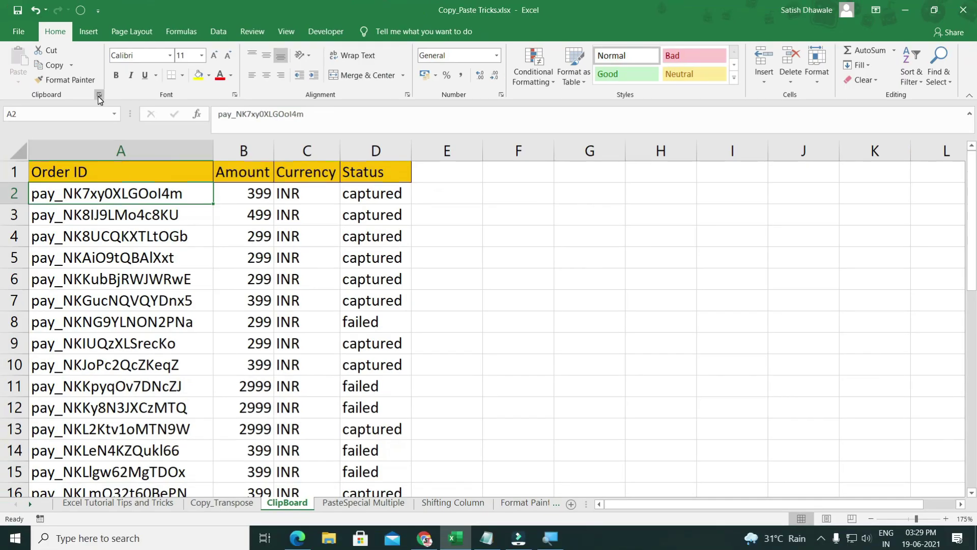
{"action": "left_click", "coordinate": [99, 96]}
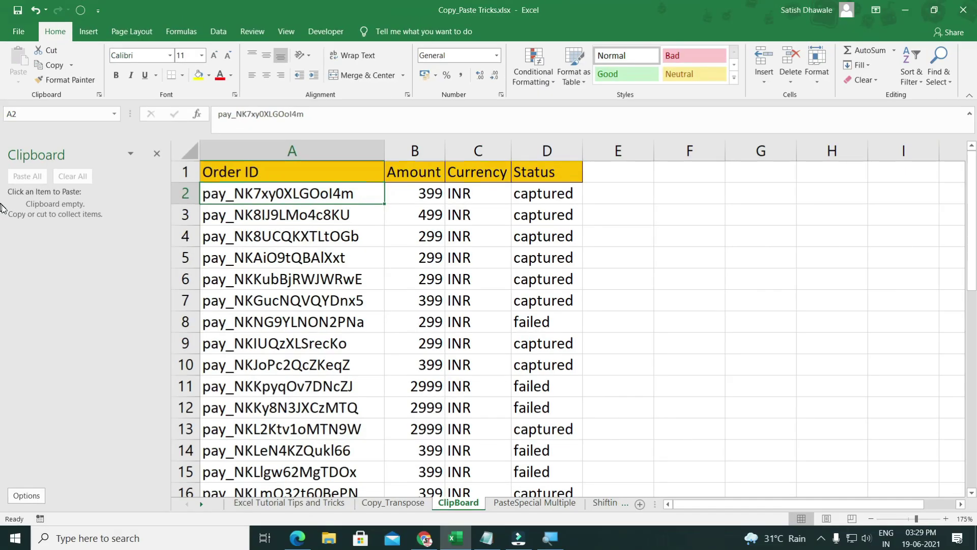
{"action": "left_click_drag", "start_coordinate": [282, 199], "coordinate": [521, 276]}
{"action": "key", "text": "ctrl+c"}
{"action": "scroll", "coordinate": [488, 275], "scroll_direction": "down", "scroll_amount": 5}
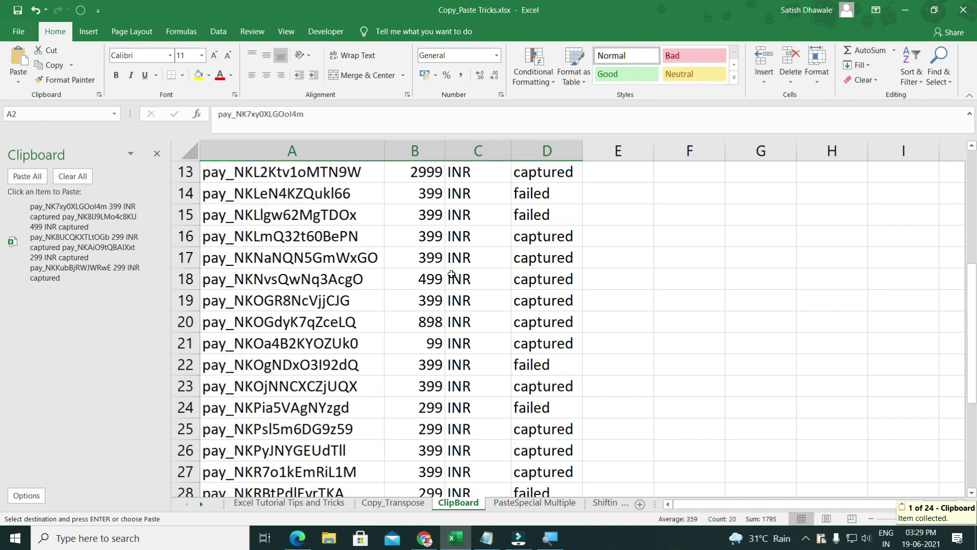
Copy the last order rows A32:D36 to collect them as a second Office Clipboard item
{"action": "scroll", "coordinate": [450, 274], "scroll_direction": "down", "scroll_amount": 2}
{"action": "left_click_drag", "start_coordinate": [213, 386], "coordinate": [528, 462]}
{"action": "key", "text": "ctrl+c"}
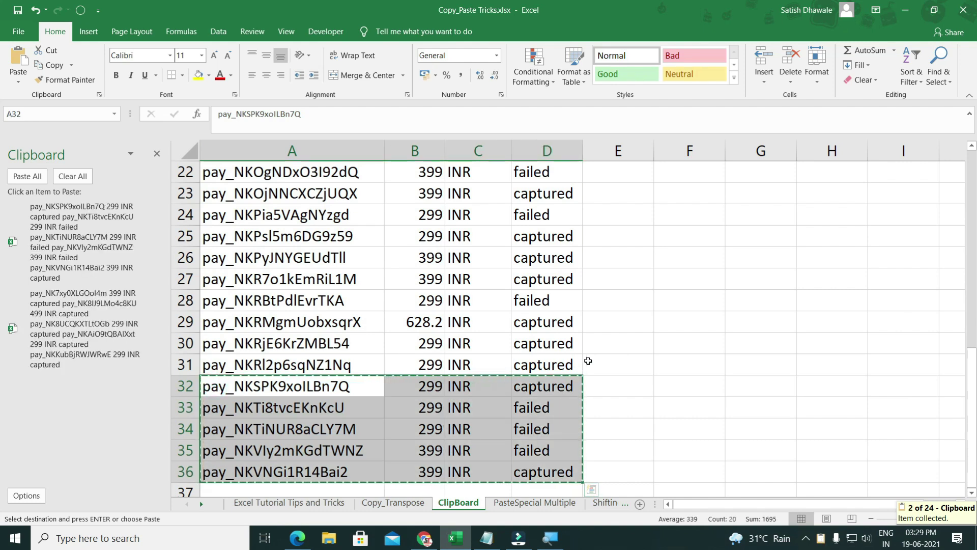
Paste all collected Office Clipboard items together starting at cell F2
{"action": "scroll", "coordinate": [705, 329], "scroll_direction": "up", "scroll_amount": 7}
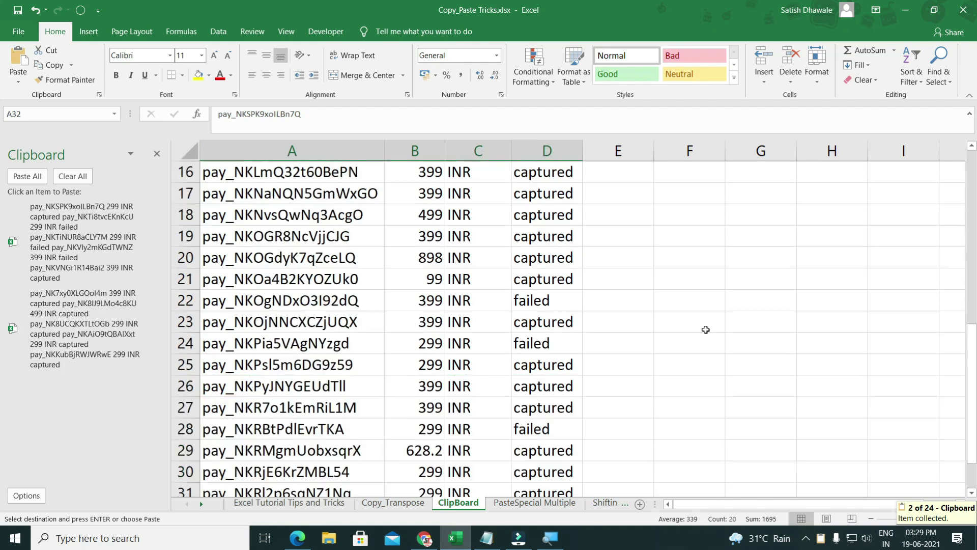
{"action": "left_click", "coordinate": [703, 191]}
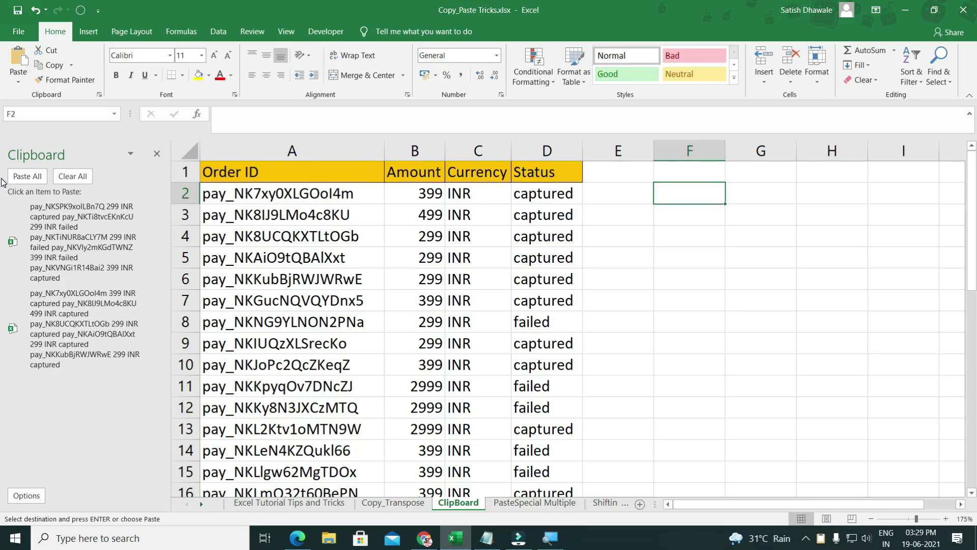
{"action": "left_click", "coordinate": [27, 176]}
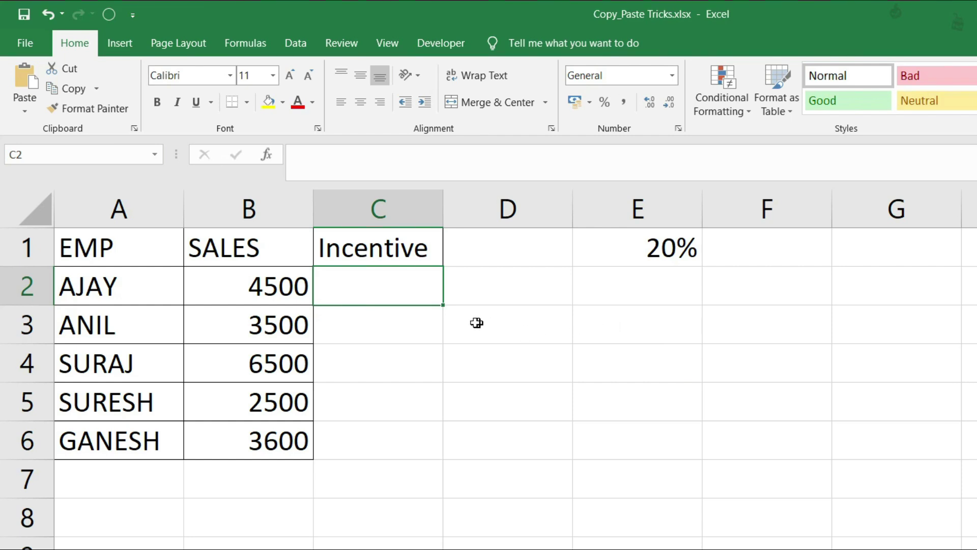
Copy the sales figures in B2:B6 into the Incentive cells C2:C6
{"action": "left_click", "coordinate": [684, 247]}
{"action": "key", "text": "ctrl+c"}
{"action": "left_click_drag", "start_coordinate": [386, 286], "coordinate": [385, 446]}
{"action": "left_click_drag", "start_coordinate": [278, 288], "coordinate": [275, 436]}
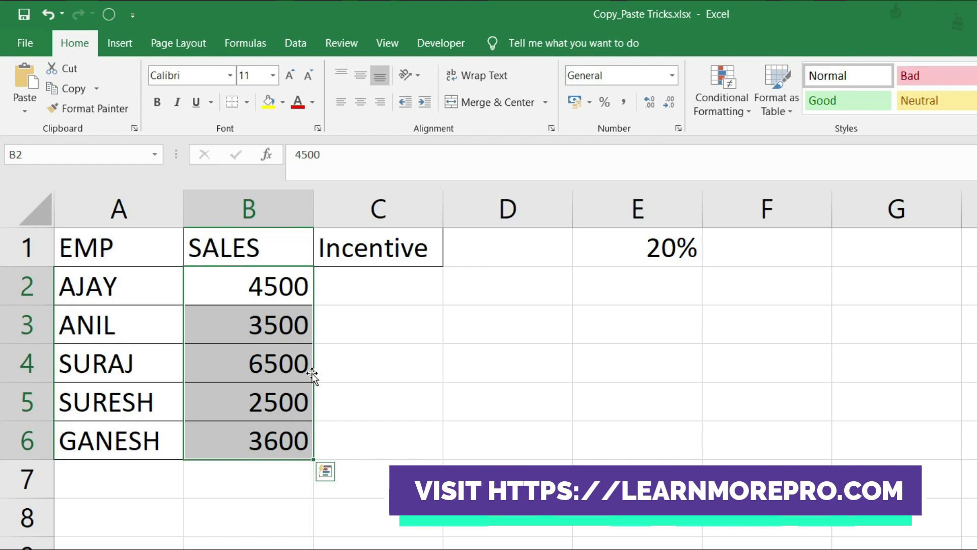
{"action": "left_click_drag", "start_coordinate": [315, 379], "coordinate": [374, 372]}
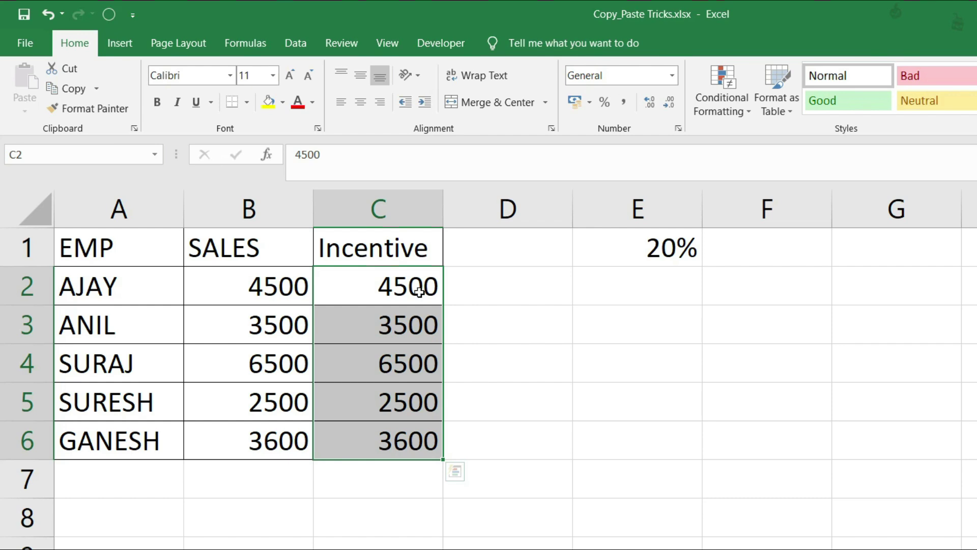
Multiply the Incentive values C2:C6 by the 20% in E1 with Paste Special, and set their number format to General
{"action": "left_click_drag", "start_coordinate": [432, 277], "coordinate": [418, 438]}
{"action": "left_click", "coordinate": [659, 258]}
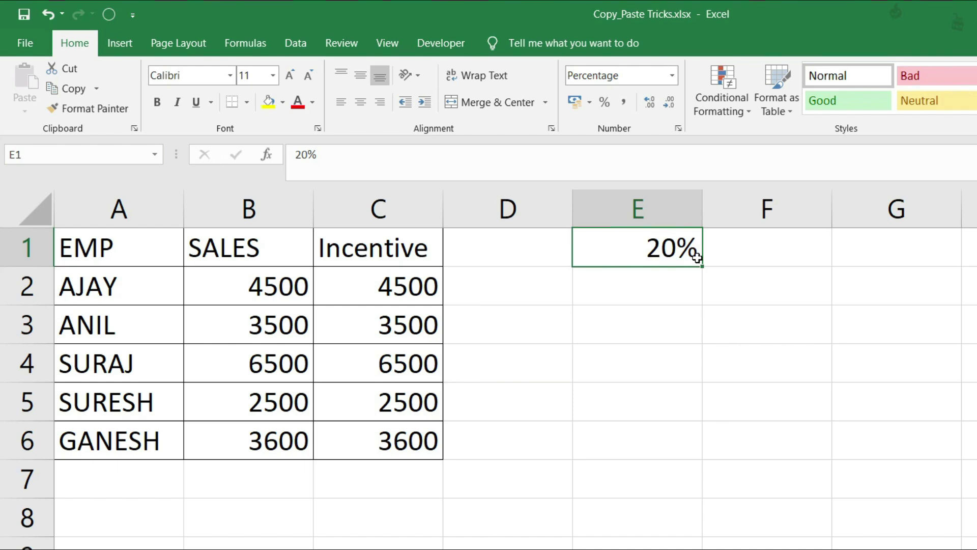
{"action": "key", "text": "ctrl+c"}
{"action": "left_click_drag", "start_coordinate": [402, 287], "coordinate": [395, 430]}
{"action": "key", "text": "ctrl+v"}
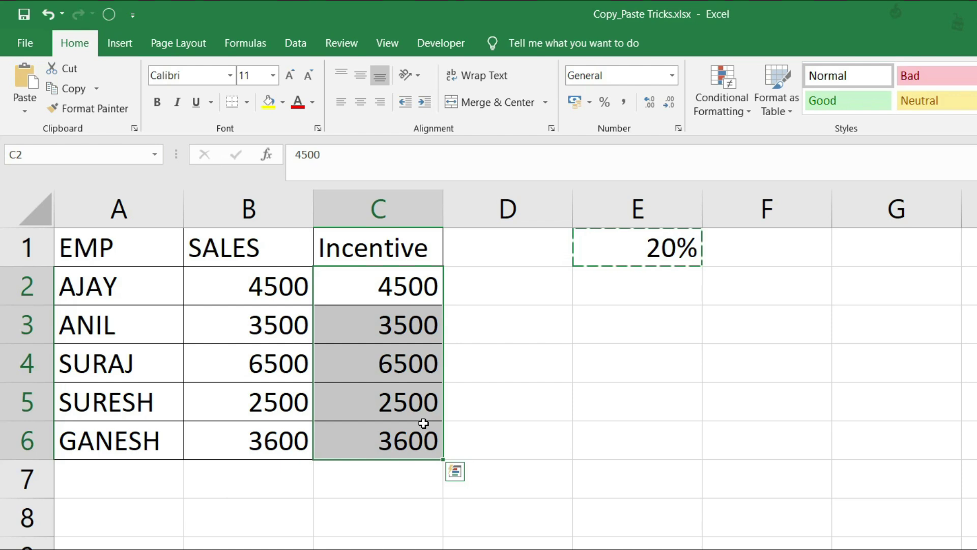
{"action": "key", "text": "ctrl+alt+v"}
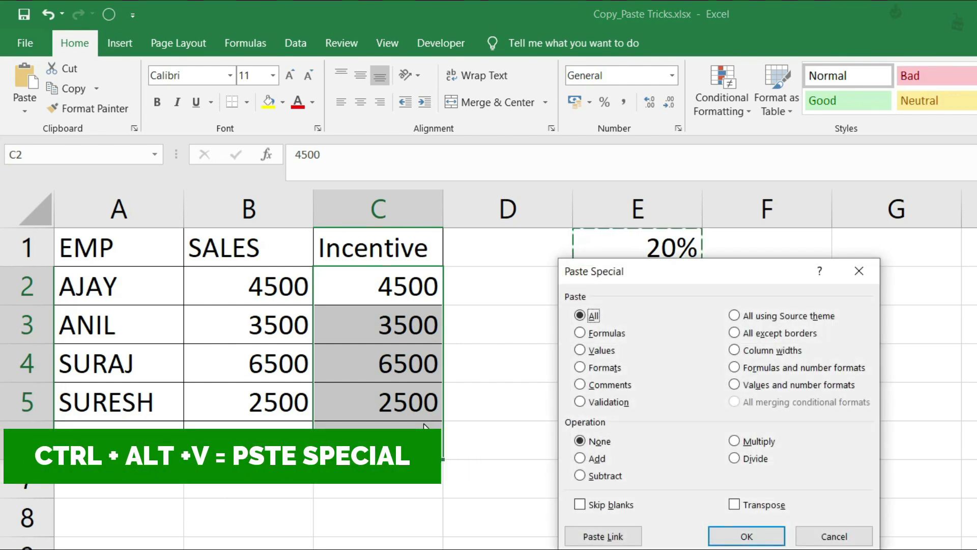
{"action": "left_click_drag", "start_coordinate": [597, 277], "coordinate": [503, 277]}
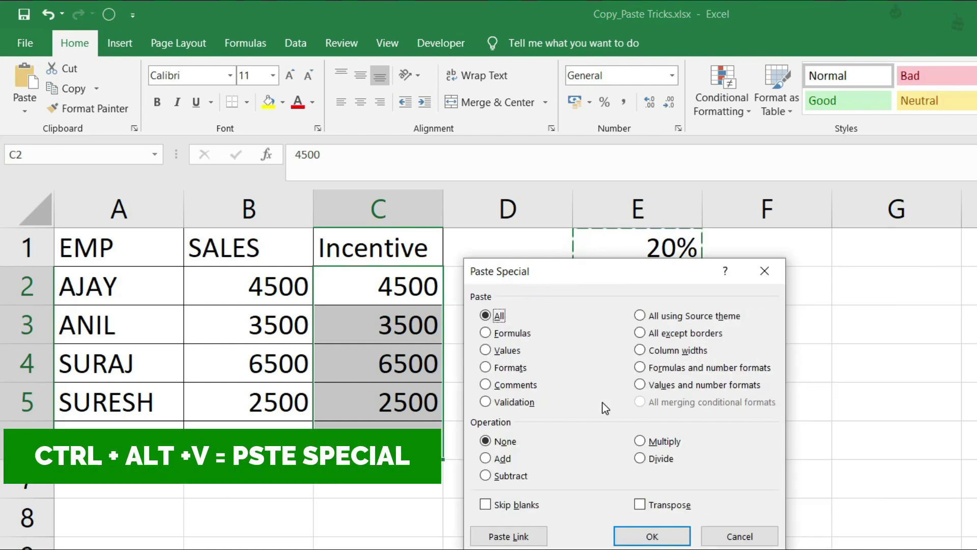
{"action": "left_click", "coordinate": [665, 442]}
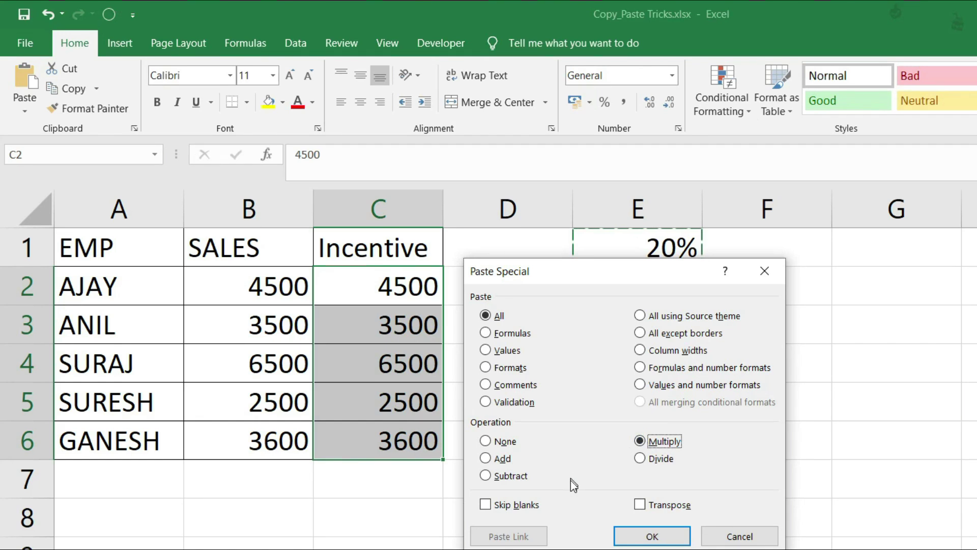
{"action": "left_click", "coordinate": [659, 539]}
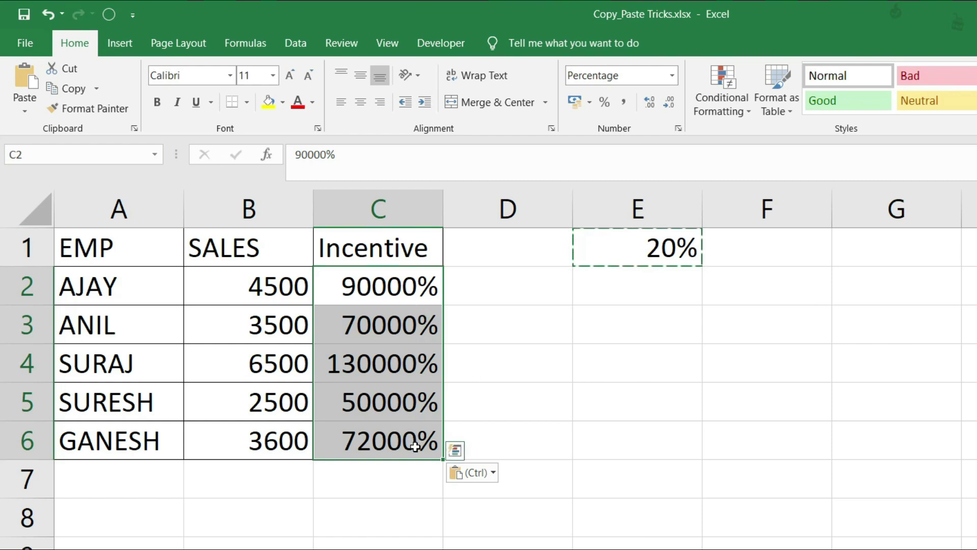
{"action": "left_click", "coordinate": [675, 76]}
{"action": "left_click", "coordinate": [652, 108]}
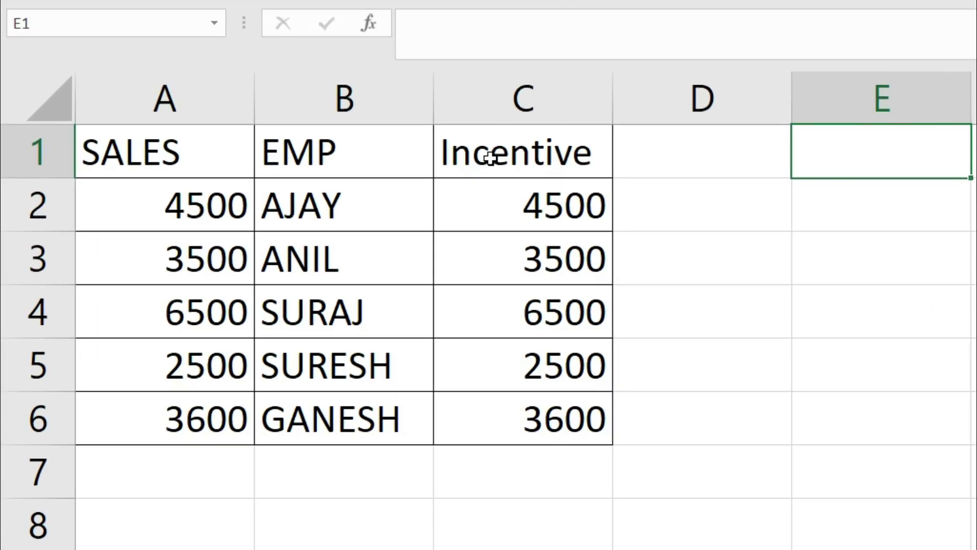
Move the Incentive range C1:C6 in between SALES and EMP, and insert a copy of it after the EMP column
{"action": "left_click_drag", "start_coordinate": [268, 182], "coordinate": [292, 322]}
{"action": "left_click_drag", "start_coordinate": [536, 409], "coordinate": [536, 408]}
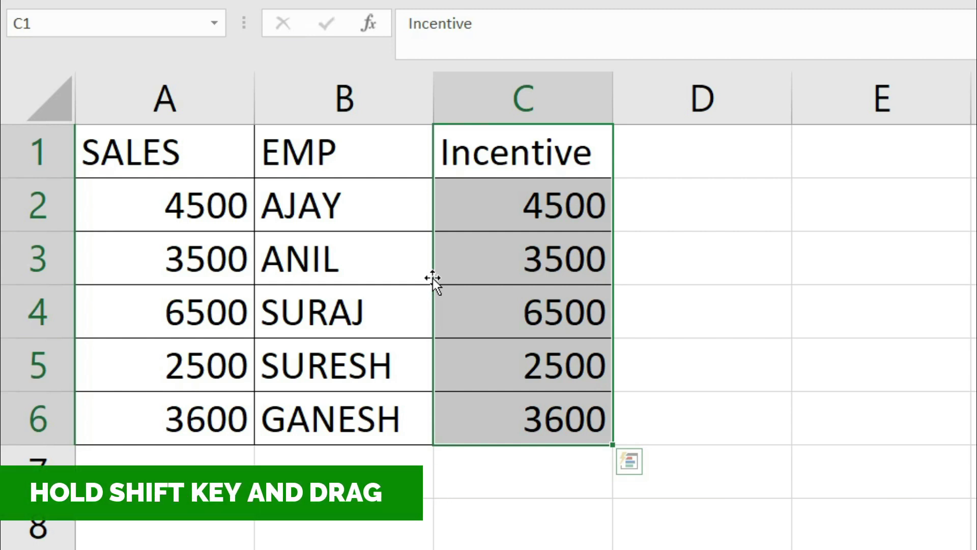
{"action": "mouse_move", "coordinate": [433, 279]}
{"action": "left_mouse_down"}
{"action": "mouse_move", "coordinate": [262, 285]}
{"action": "mouse_move", "coordinate": [255, 275]}
{"action": "mouse_move", "coordinate": [258, 320]}
{"action": "mouse_move", "coordinate": [257, 264]}
{"action": "left_mouse_up"}
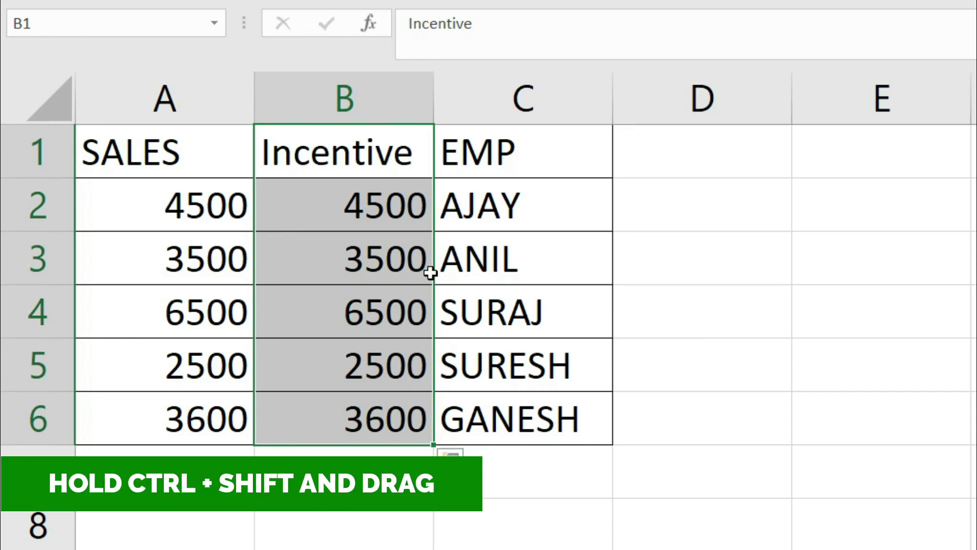
{"action": "mouse_move", "coordinate": [432, 278]}
{"action": "left_mouse_down"}
{"action": "mouse_move", "coordinate": [687, 278]}
{"action": "mouse_move", "coordinate": [739, 196]}
{"action": "mouse_move", "coordinate": [711, 144]}
{"action": "mouse_move", "coordinate": [618, 156]}
{"action": "left_mouse_up"}
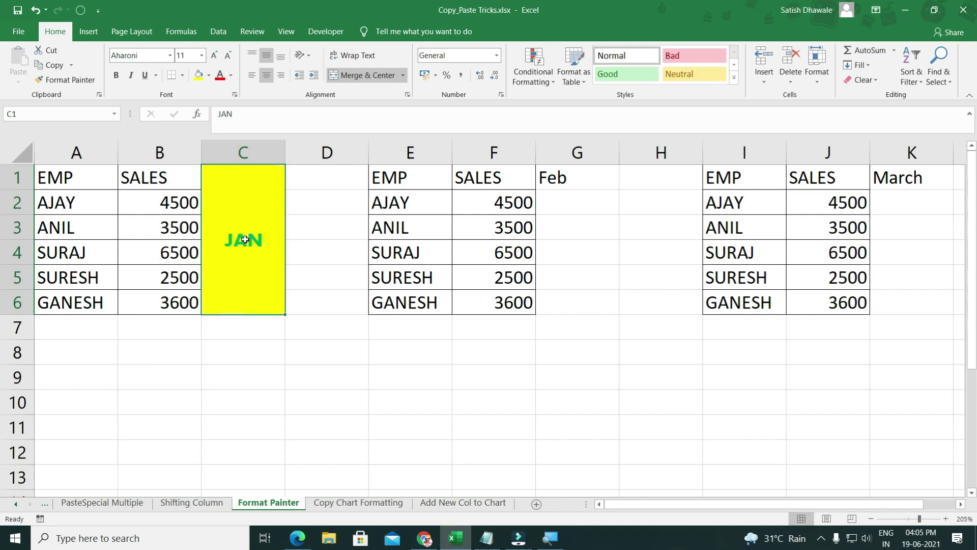
Apply the formatting of the merged yellow JAN cell to the Feb cell G1 and the March cell K1 with a locked Format Painter
{"action": "left_click", "coordinate": [245, 239]}
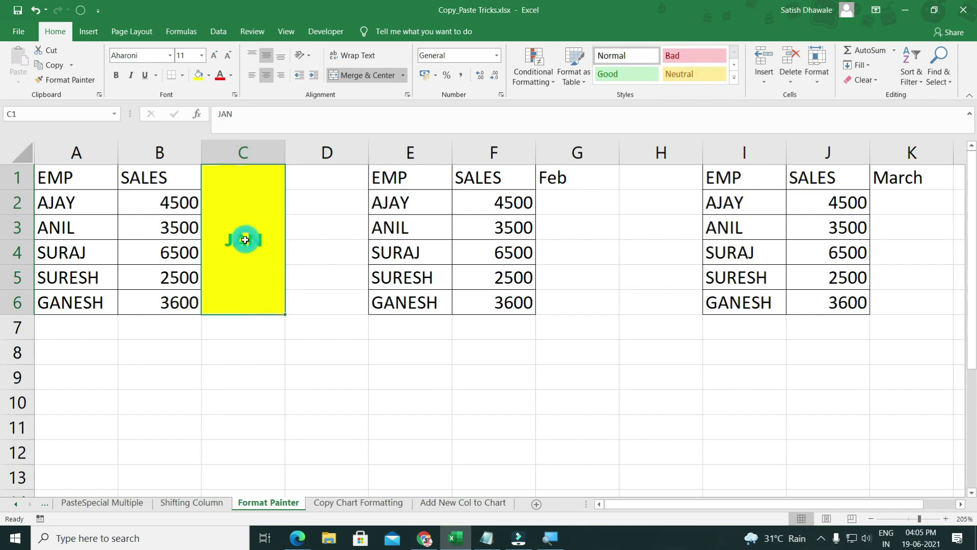
{"action": "left_click", "coordinate": [588, 179]}
{"action": "left_click", "coordinate": [931, 173]}
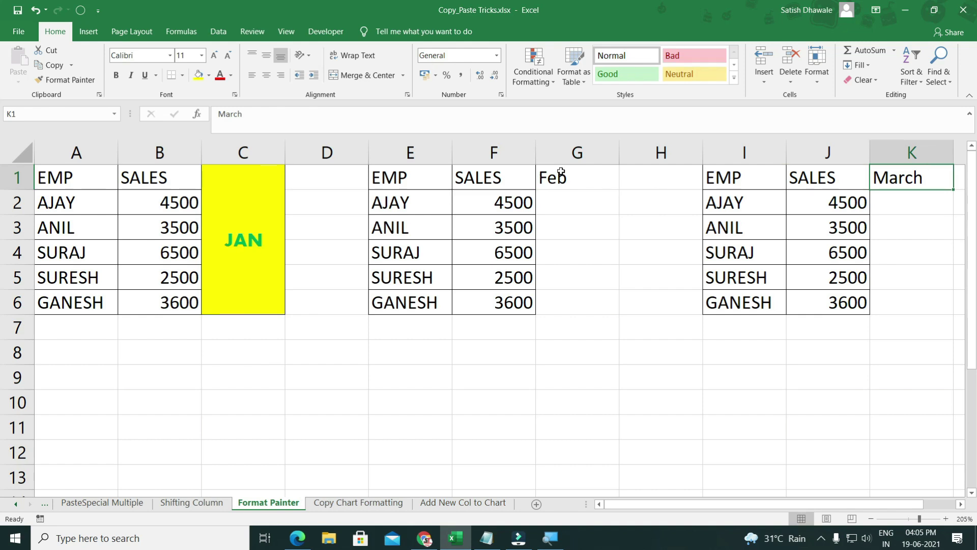
{"action": "left_click", "coordinate": [264, 238]}
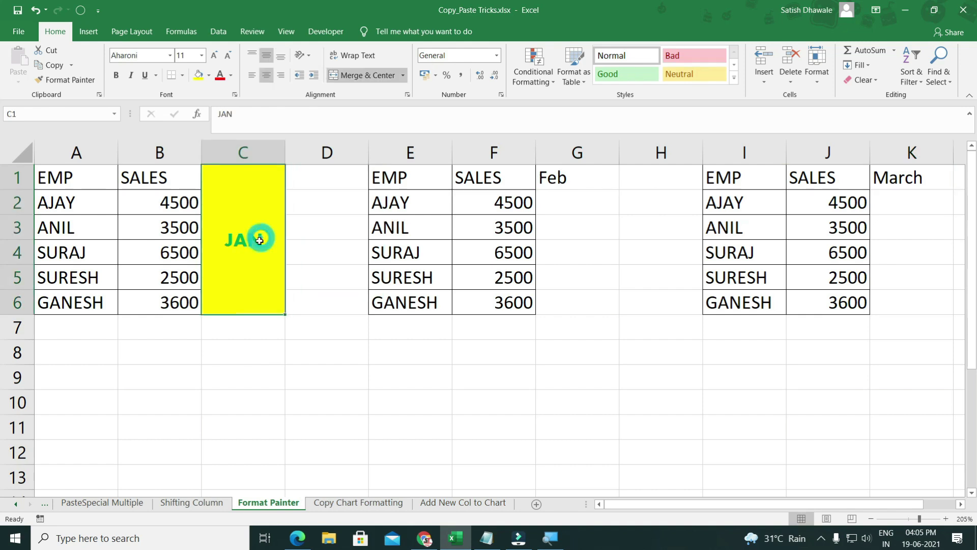
{"action": "left_click", "coordinate": [34, 80]}
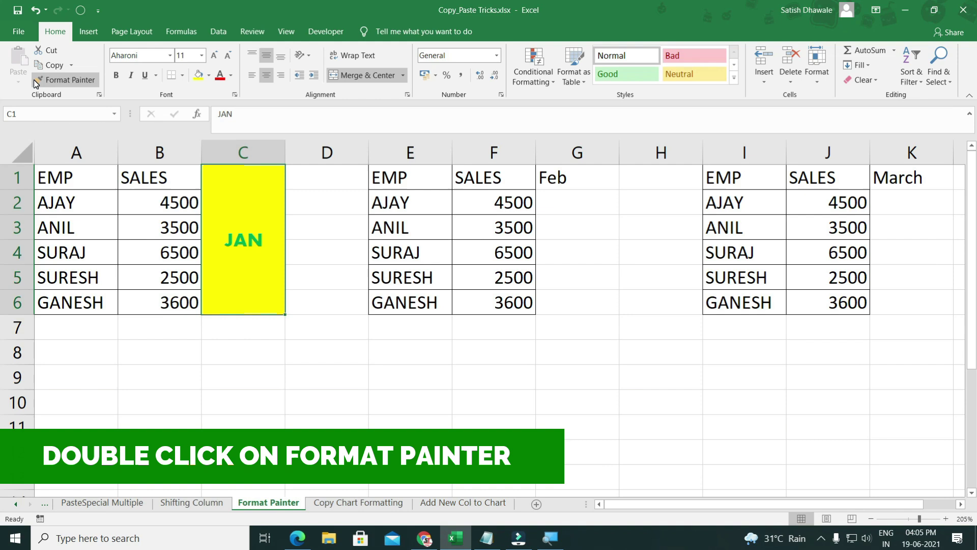
{"action": "double_click", "coordinate": [56, 83]}
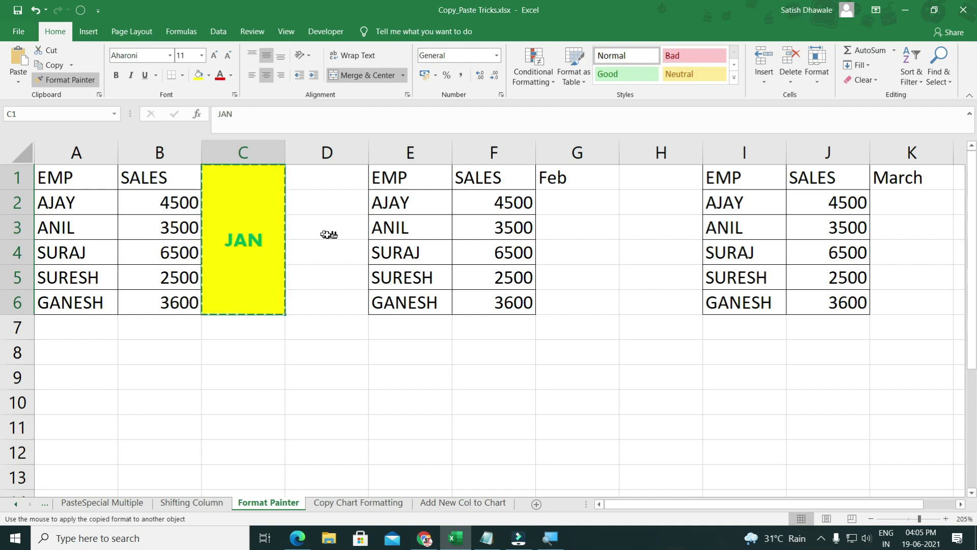
{"action": "left_click", "coordinate": [589, 182]}
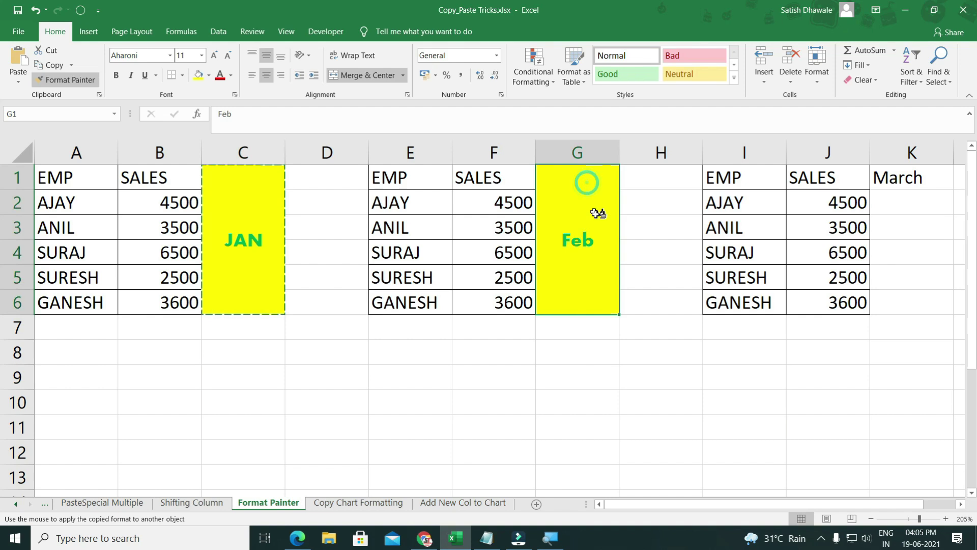
{"action": "left_click", "coordinate": [899, 181]}
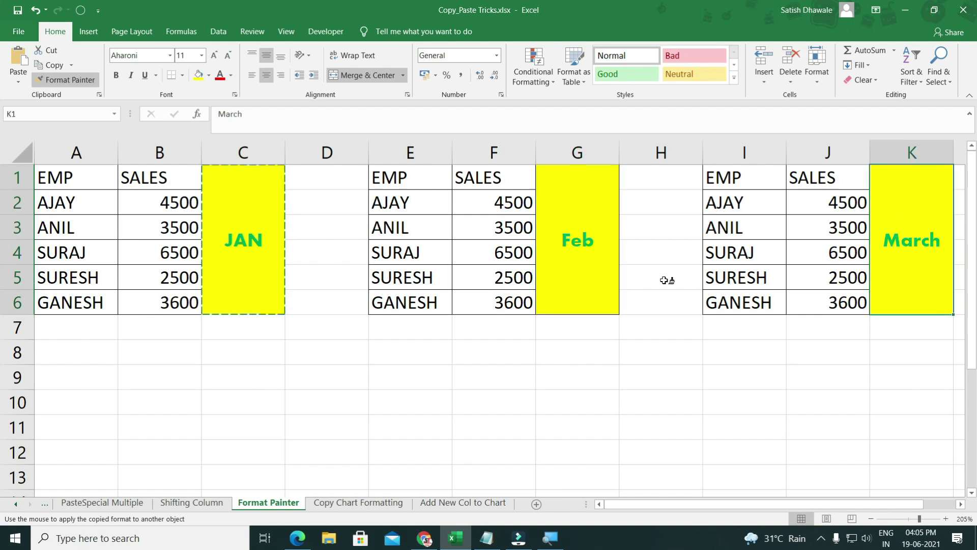
{"action": "key", "text": "Escape"}
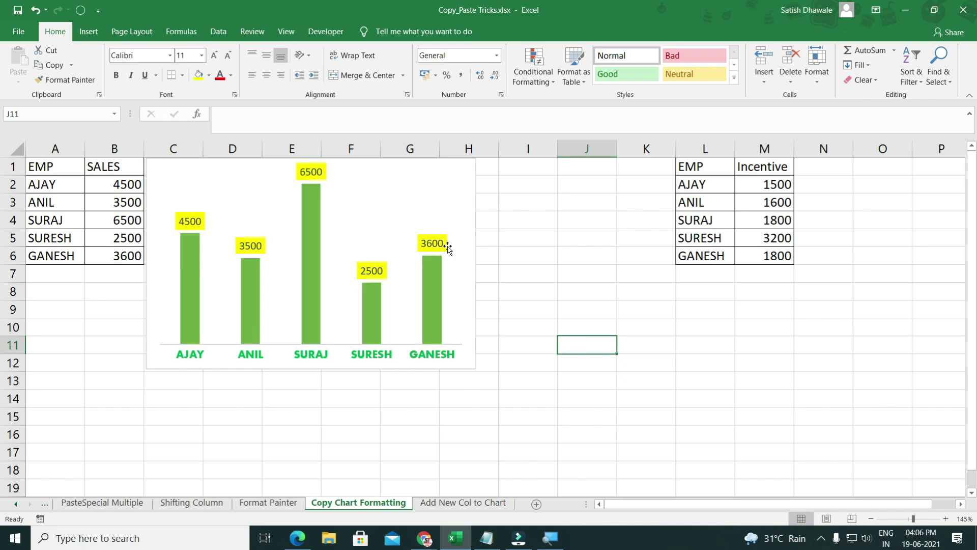
Insert a clustered column chart of the incentive data L1:M6 and place it over the lower part of that table
{"action": "left_click_drag", "start_coordinate": [697, 166], "coordinate": [764, 256]}
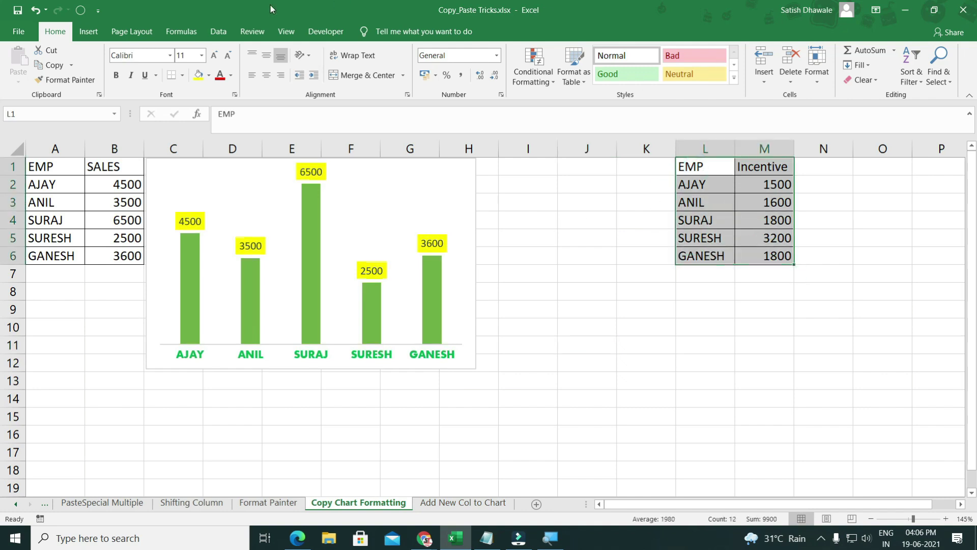
{"action": "left_click", "coordinate": [97, 32]}
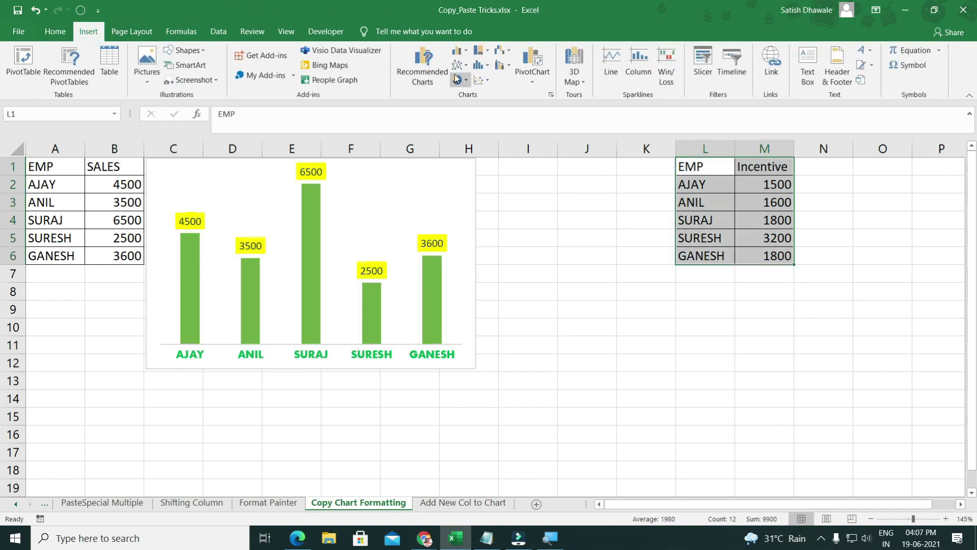
{"action": "left_click", "coordinate": [460, 52]}
{"action": "left_click", "coordinate": [467, 91]}
{"action": "left_click_drag", "start_coordinate": [563, 208], "coordinate": [784, 220]}
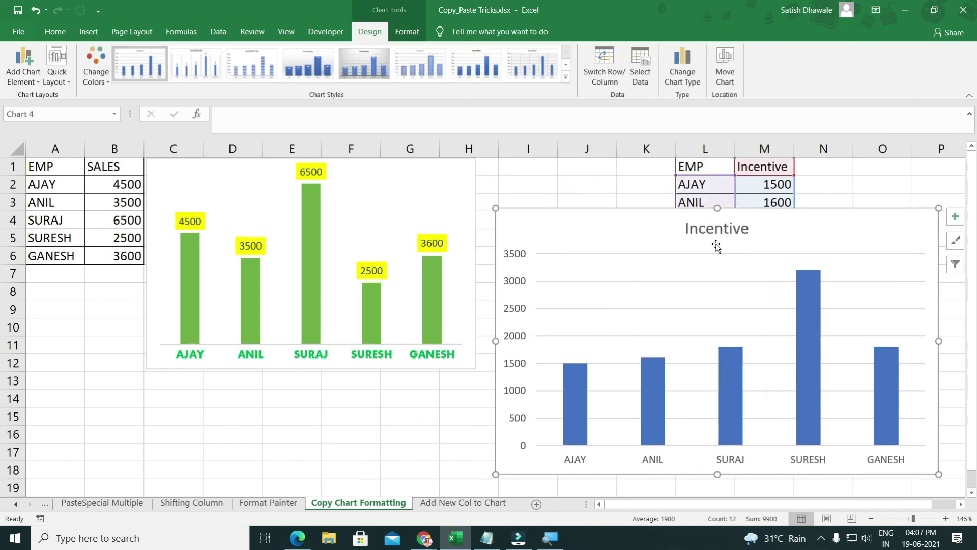
Copy the green sales chart and paste only its formats onto the Incentive chart with Paste Special
{"action": "left_click", "coordinate": [406, 200]}
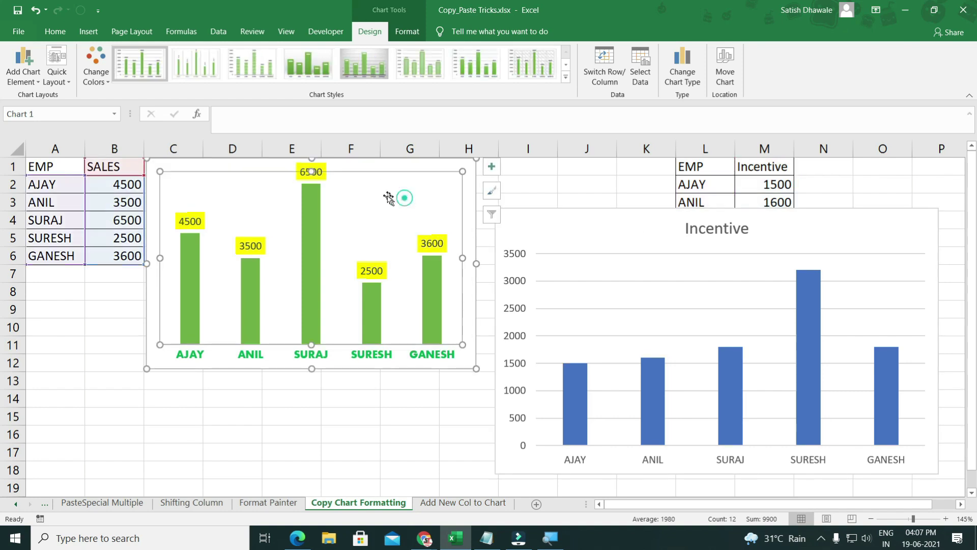
{"action": "left_click", "coordinate": [476, 209]}
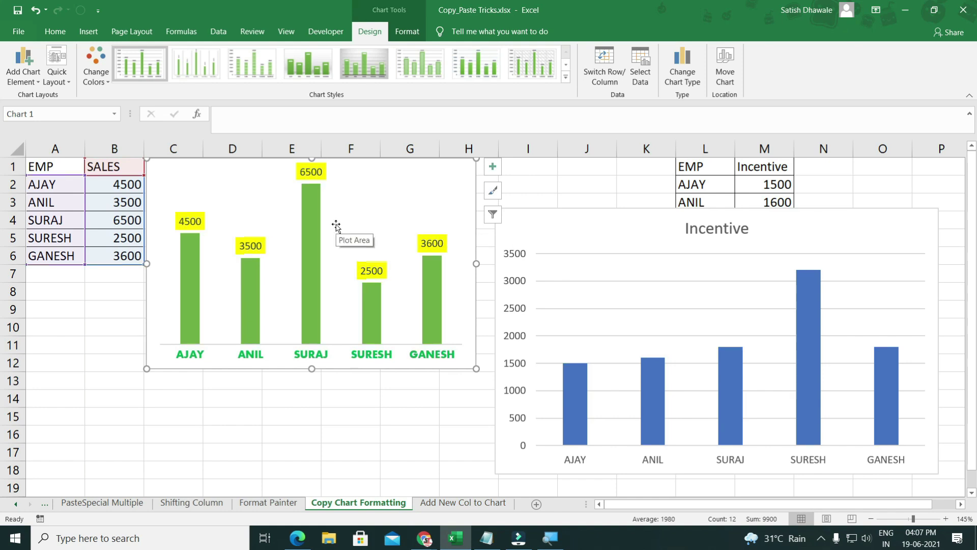
{"action": "key", "text": "ctrl+c"}
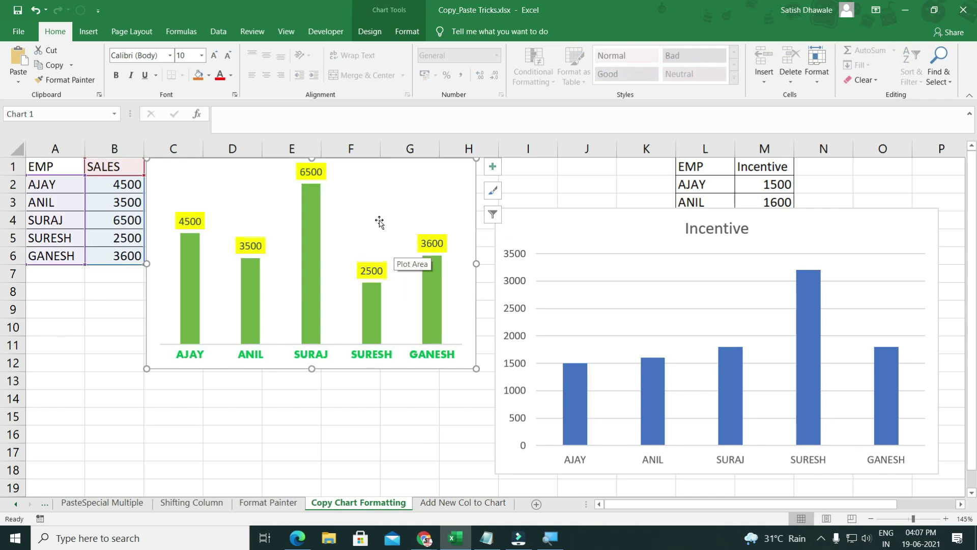
{"action": "left_click", "coordinate": [549, 223]}
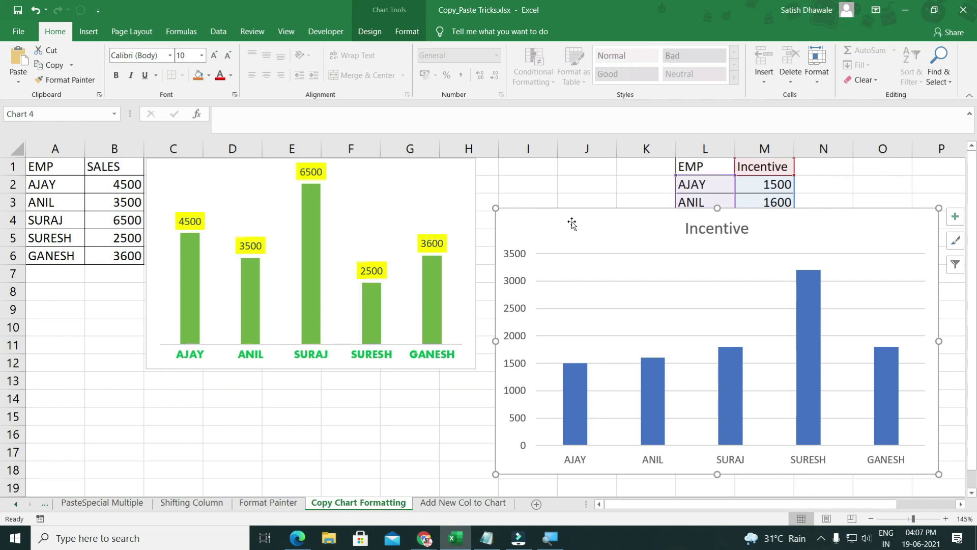
{"action": "key", "text": "alt+e"}
{"action": "key", "text": "s"}
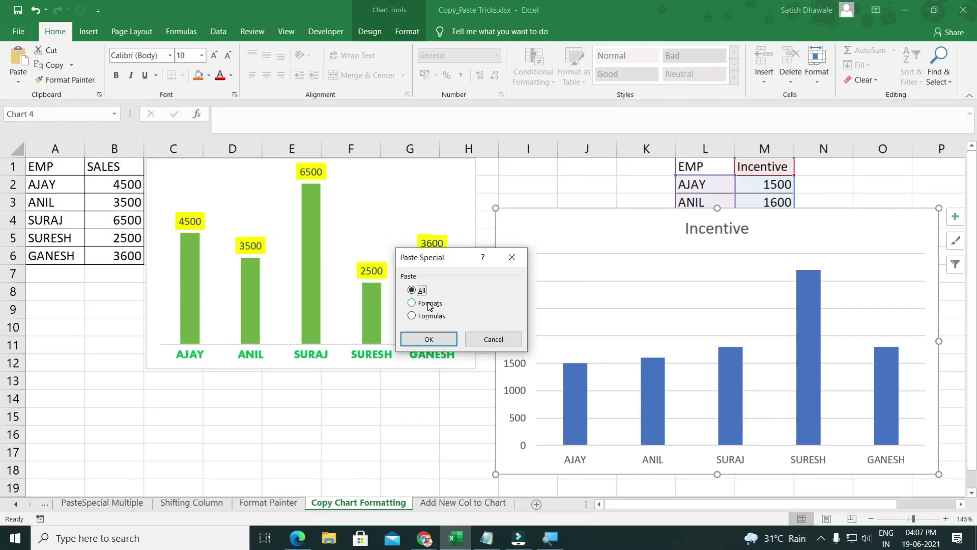
{"action": "left_click", "coordinate": [429, 304]}
{"action": "left_click", "coordinate": [407, 371]}
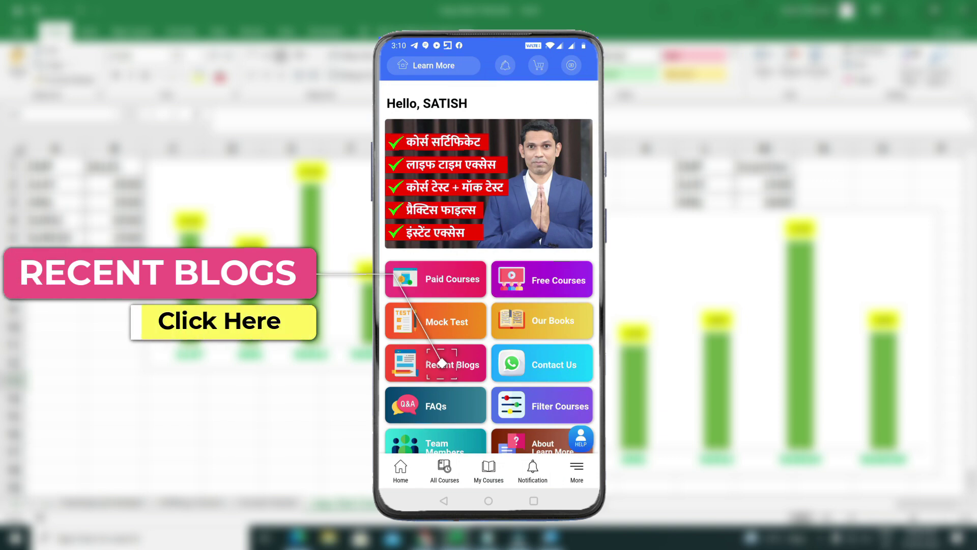
Open the blog post "7 Best Ways to Use of Copy Paste in Excel" from the recent blogs in the Learn More app
{"action": "left_click", "coordinate": [442, 363]}
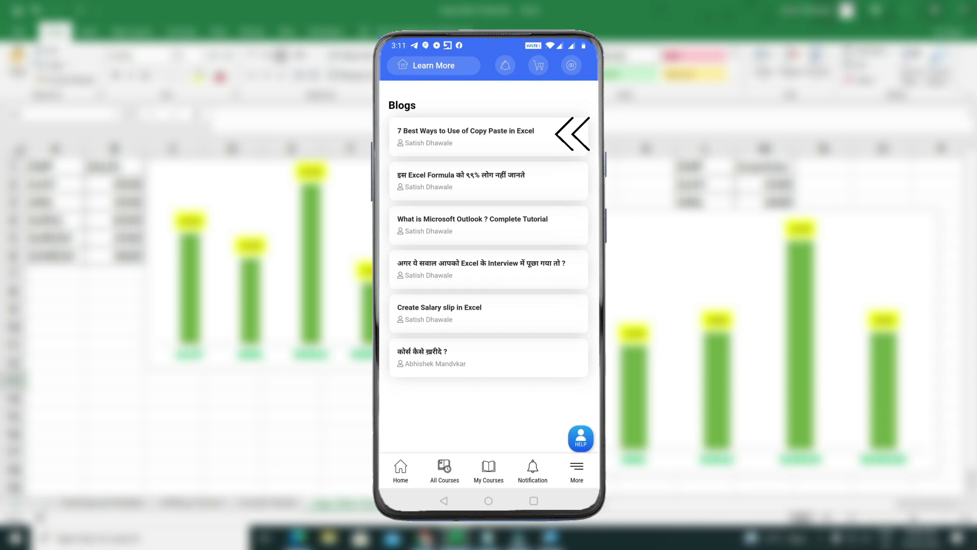
{"action": "left_click", "coordinate": [540, 137]}
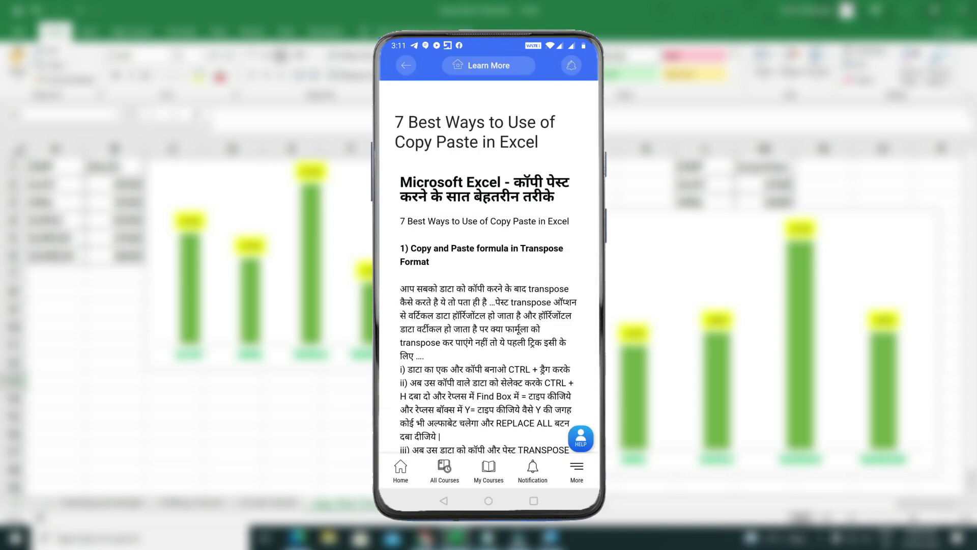
Read through the rest of the copy-paste blog post down to its practice file and video links
{"action": "scroll", "coordinate": [488, 270], "scroll_direction": "down", "scroll_amount": 7}
{"action": "scroll", "coordinate": [541, 257], "scroll_direction": "down", "scroll_amount": 6}
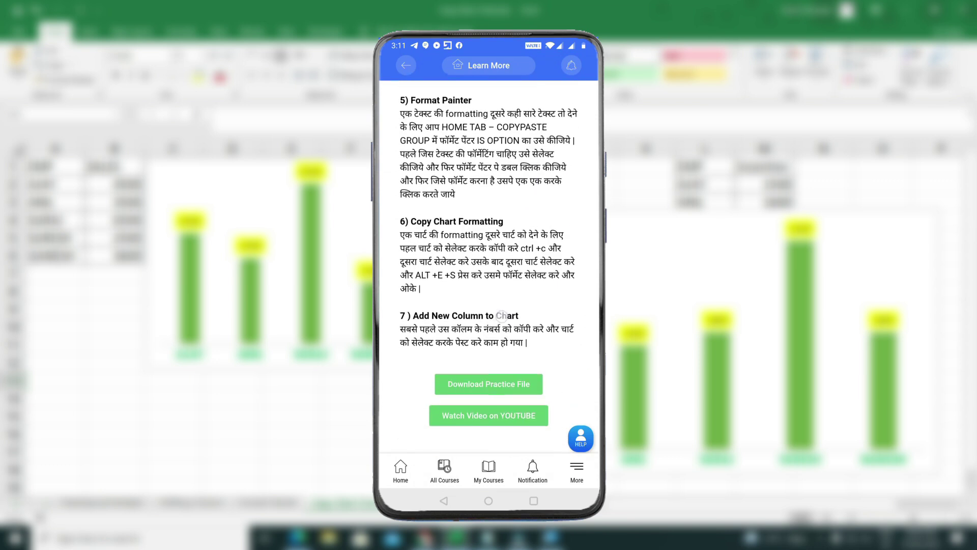
{"action": "scroll", "coordinate": [501, 315], "scroll_direction": "down", "scroll_amount": 1}
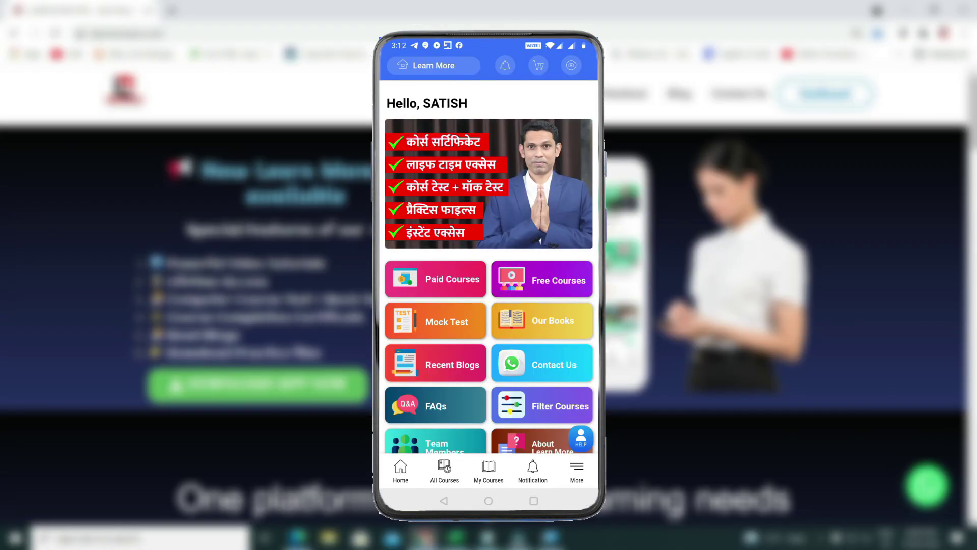
Open the Our Books section in the Learn More app and look over the e-books offered
{"action": "left_click", "coordinate": [562, 319]}
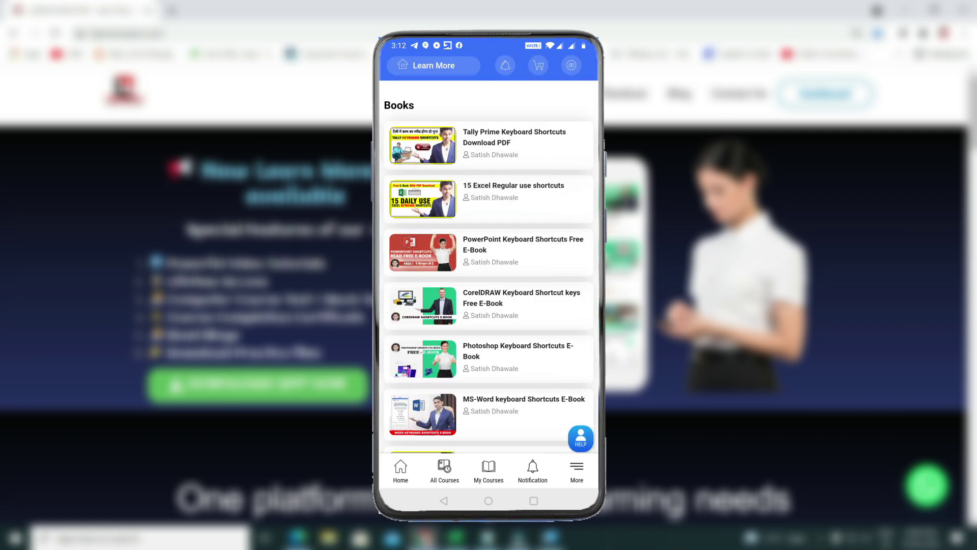
{"action": "left_click_drag", "start_coordinate": [513, 378], "coordinate": [540, 367]}
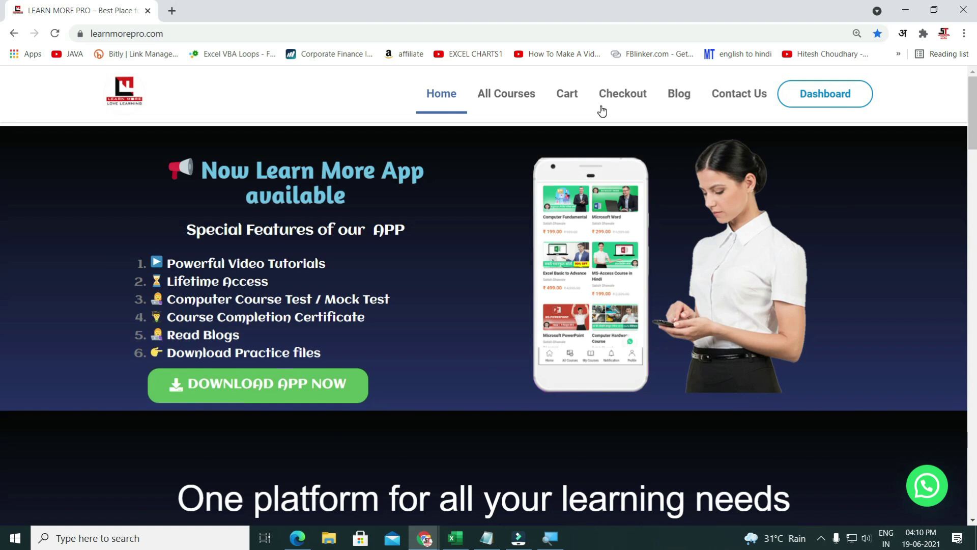
Switch to learnmorepro.com in the browser, open All Courses and look through the course list with its prices
{"action": "left_click", "coordinate": [497, 97]}
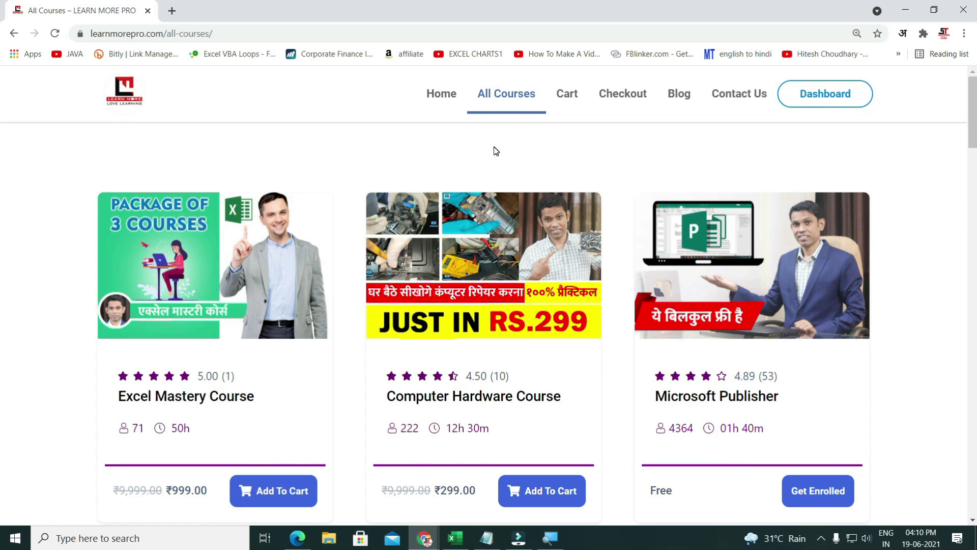
{"action": "scroll", "coordinate": [495, 151], "scroll_direction": "down", "scroll_amount": 1}
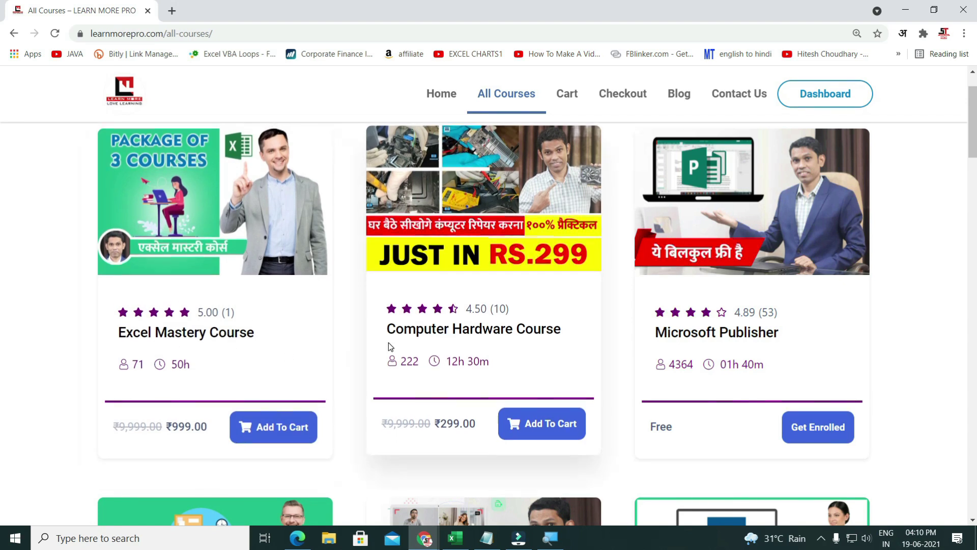
{"action": "scroll", "coordinate": [389, 346], "scroll_direction": "down", "scroll_amount": 2}
{"action": "scroll", "coordinate": [390, 346], "scroll_direction": "down", "scroll_amount": 7}
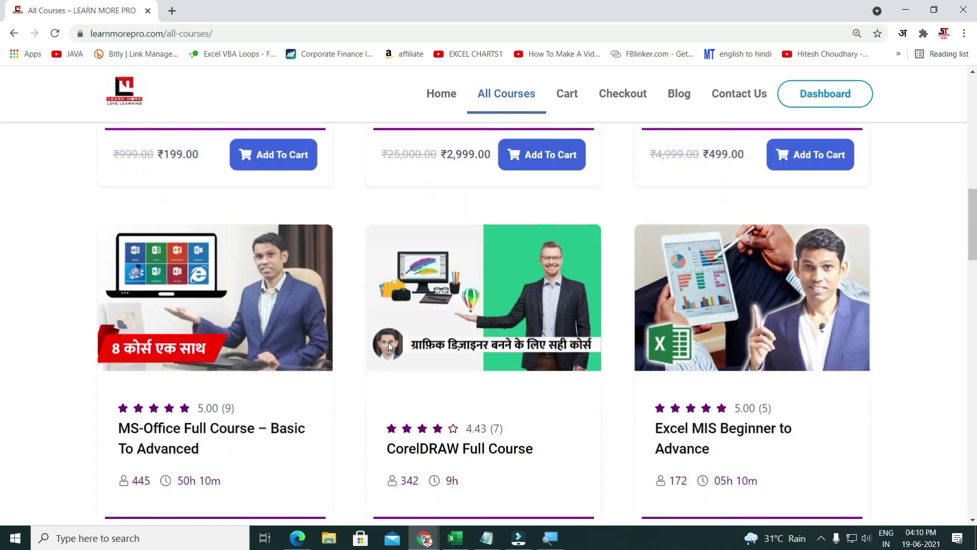
{"action": "scroll", "coordinate": [390, 344], "scroll_direction": "down", "scroll_amount": 15}
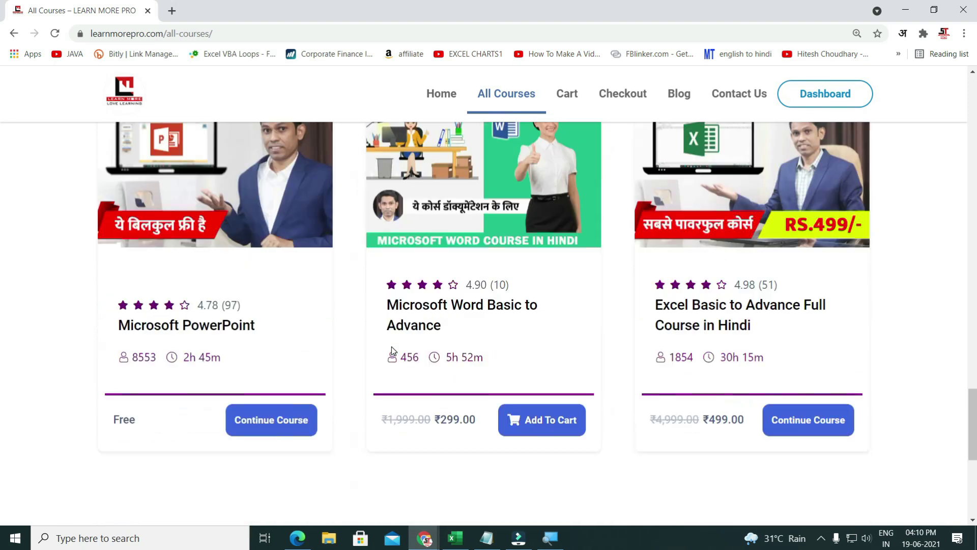
{"action": "scroll", "coordinate": [392, 350], "scroll_direction": "up", "scroll_amount": 2}
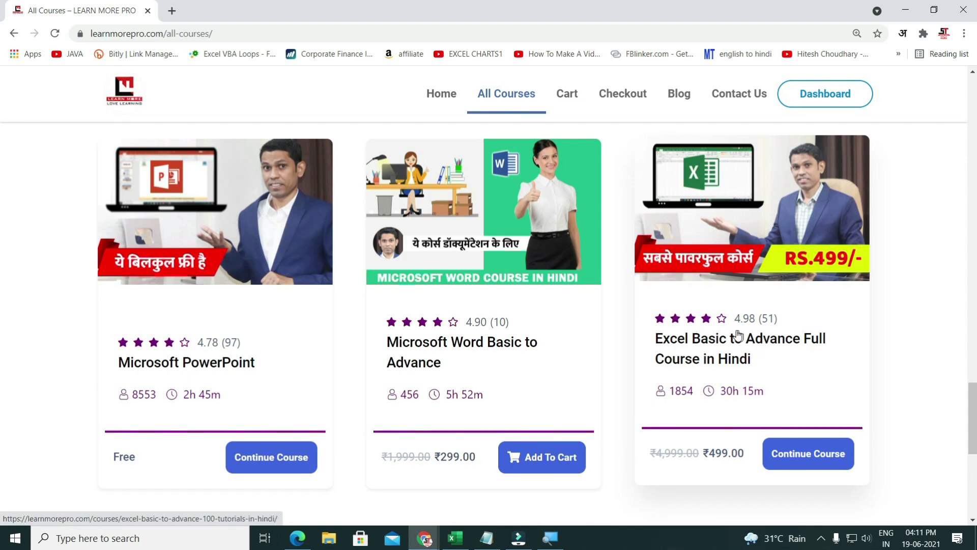
Open the "Excel Basic to Advance Full Course in Hindi" page and examine its lesson list, description and student reviews
{"action": "left_click", "coordinate": [756, 346]}
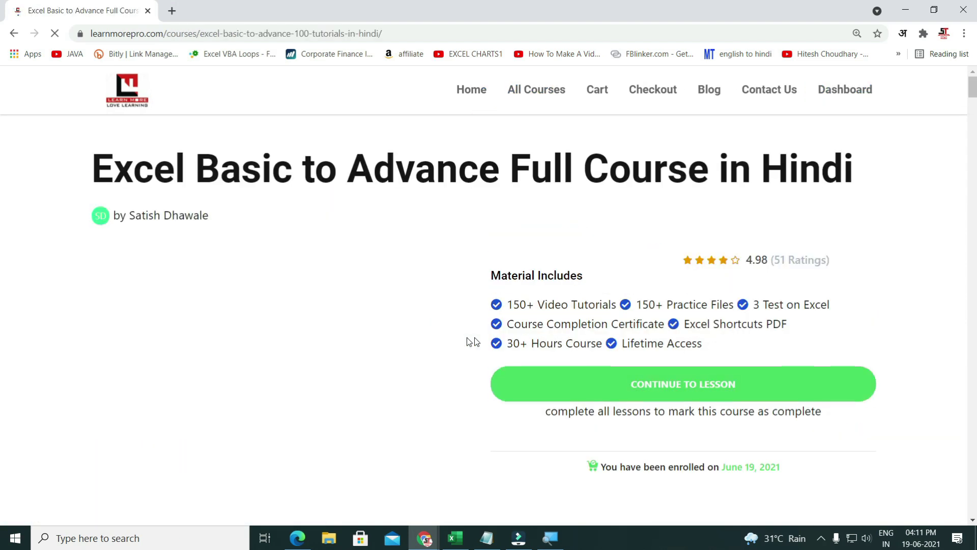
{"action": "scroll", "coordinate": [415, 345], "scroll_direction": "down", "scroll_amount": 5}
{"action": "scroll", "coordinate": [415, 345], "scroll_direction": "down", "scroll_amount": 15}
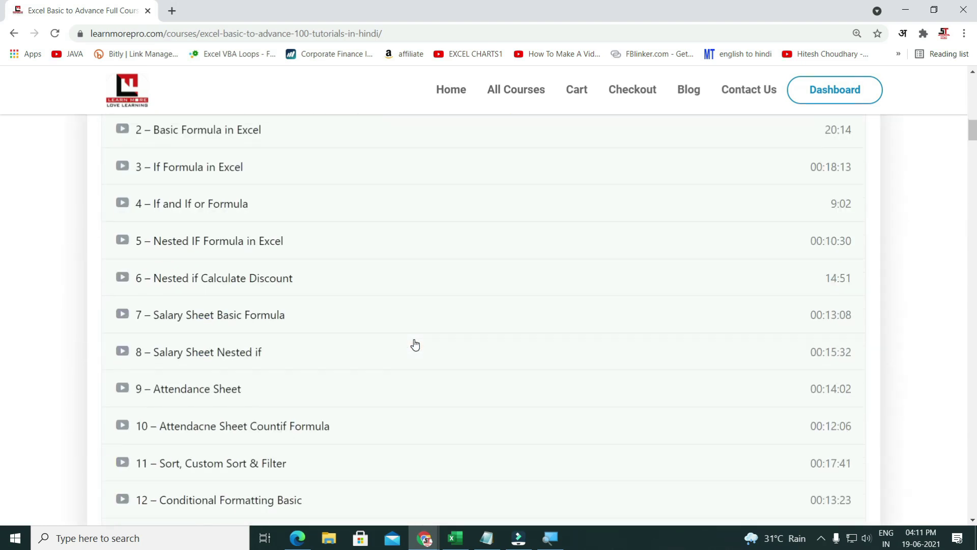
{"action": "scroll", "coordinate": [413, 352], "scroll_direction": "down", "scroll_amount": 10}
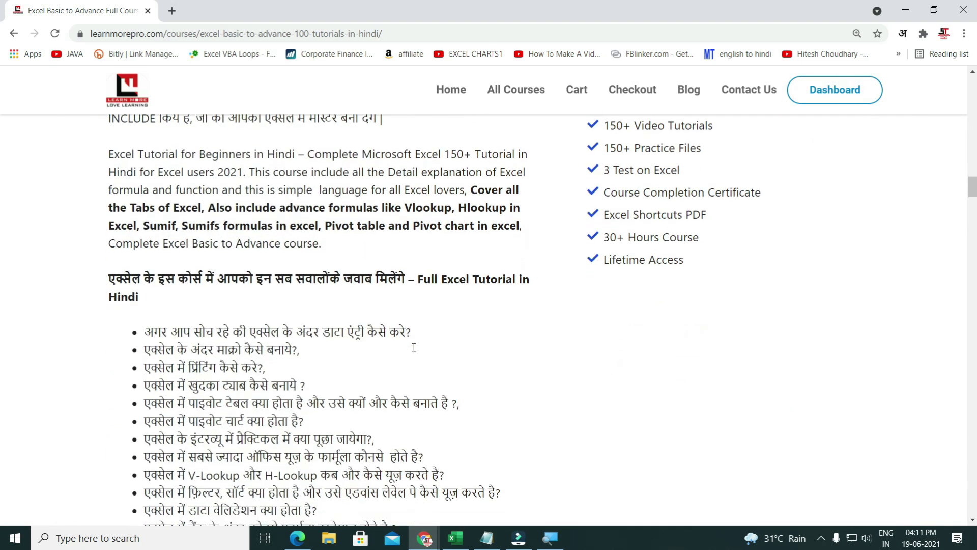
{"action": "scroll", "coordinate": [415, 355], "scroll_direction": "down", "scroll_amount": 8}
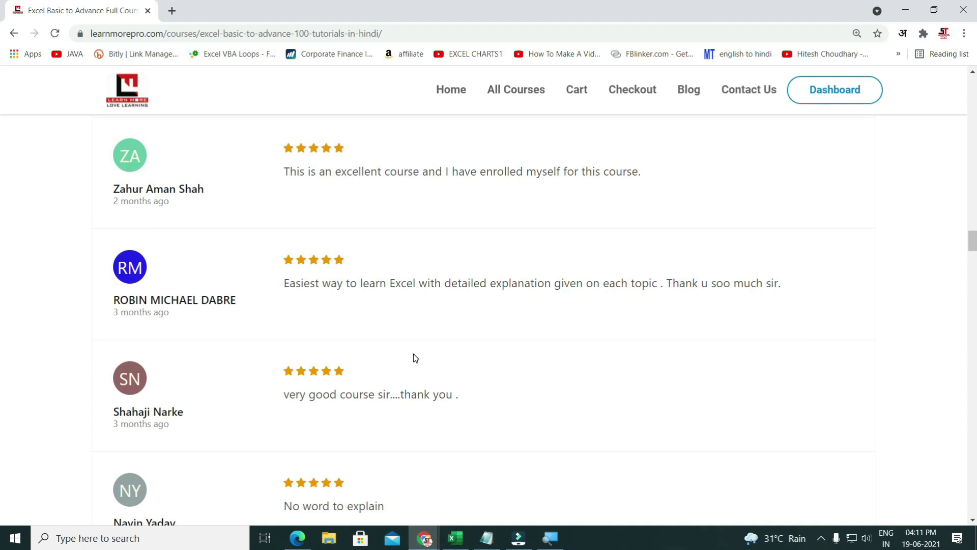
{"action": "scroll", "coordinate": [377, 214], "scroll_direction": "down", "scroll_amount": 6}
{"action": "scroll", "coordinate": [370, 356], "scroll_direction": "down", "scroll_amount": 10}
{"action": "scroll", "coordinate": [370, 364], "scroll_direction": "up", "scroll_amount": 7}
{"action": "scroll", "coordinate": [369, 364], "scroll_direction": "up", "scroll_amount": 15}
{"action": "scroll", "coordinate": [368, 365], "scroll_direction": "down", "scroll_amount": 5}
{"action": "scroll", "coordinate": [369, 365], "scroll_direction": "up", "scroll_amount": 3}
{"action": "scroll", "coordinate": [369, 369], "scroll_direction": "up", "scroll_amount": 5}
{"action": "left_click", "coordinate": [464, 96]}
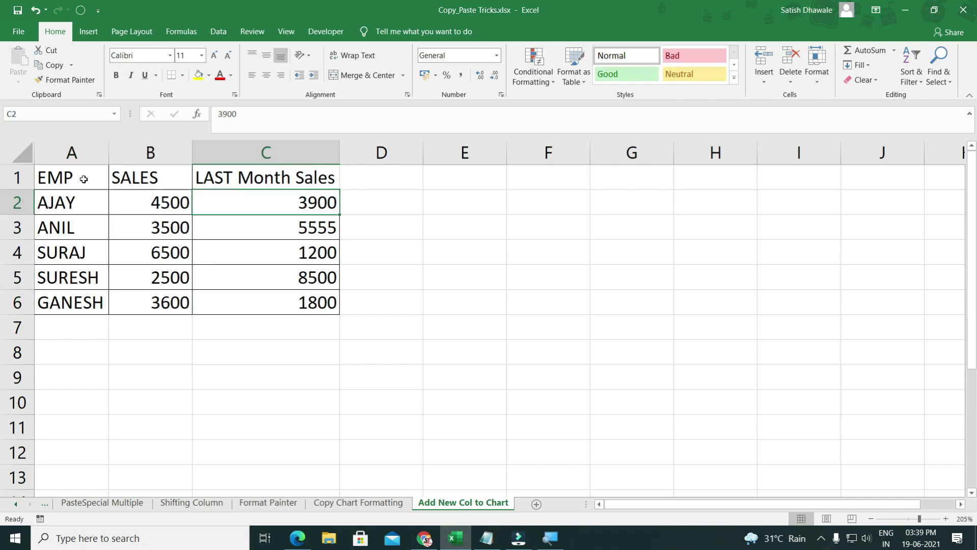
In the Add New Col to Chart sheet, insert a clustered column chart of A1:B6 and place it beside the table
{"action": "left_click_drag", "start_coordinate": [82, 179], "coordinate": [162, 304]}
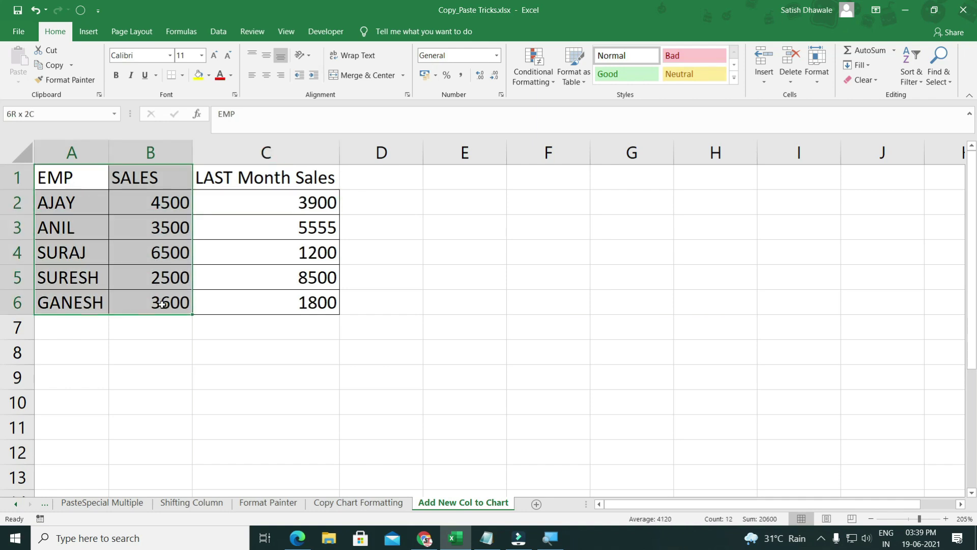
{"action": "left_click", "coordinate": [88, 31]}
{"action": "left_click", "coordinate": [459, 50]}
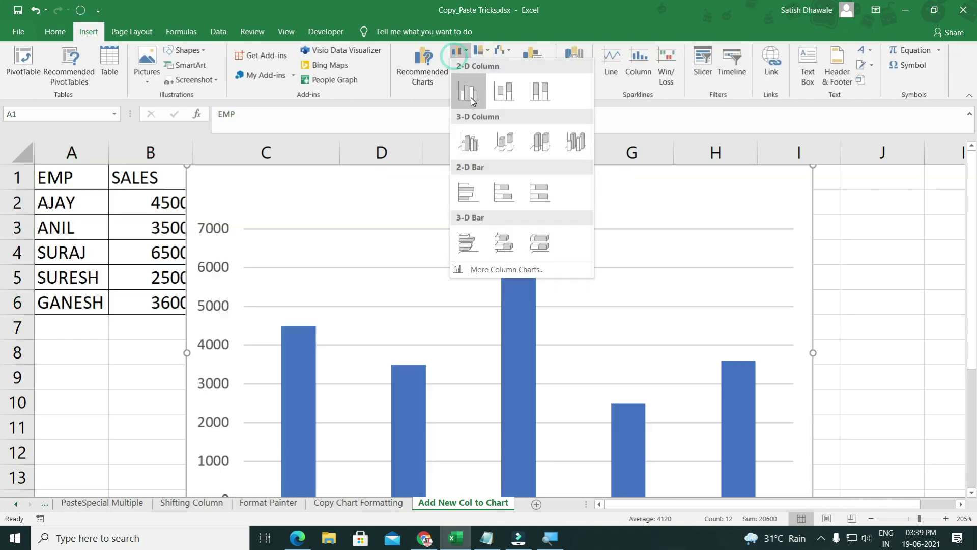
{"action": "left_click", "coordinate": [467, 94]}
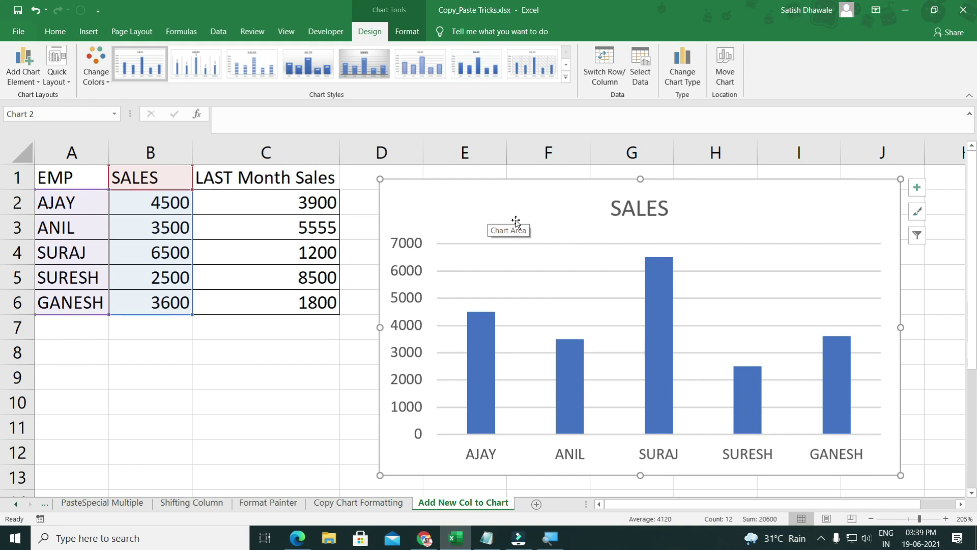
Copy the last month sales values C2:C6 and paste them into the SALES chart as a second data series
{"action": "left_click_drag", "start_coordinate": [258, 198], "coordinate": [259, 303]}
{"action": "key", "text": "ctrl+c"}
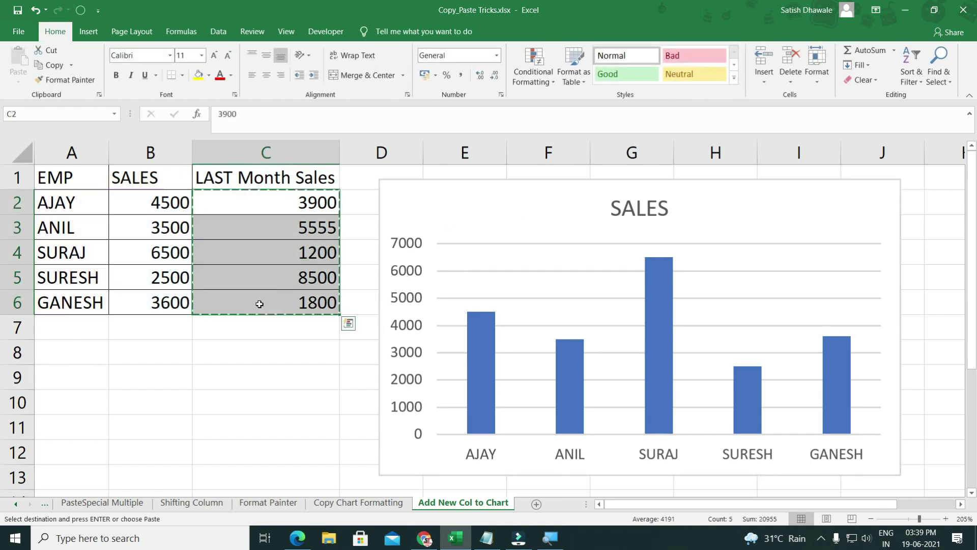
{"action": "left_click", "coordinate": [511, 212]}
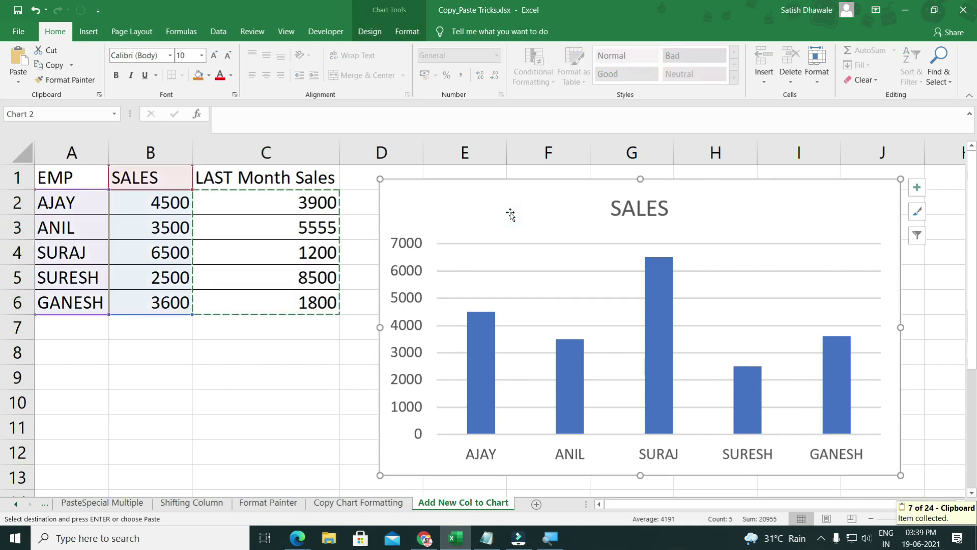
{"action": "key", "text": "ctrl+v"}
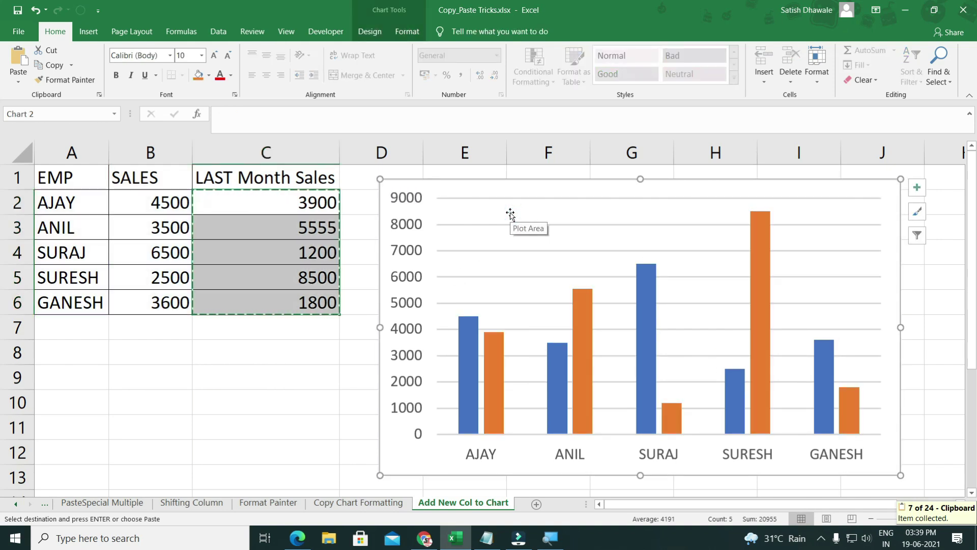